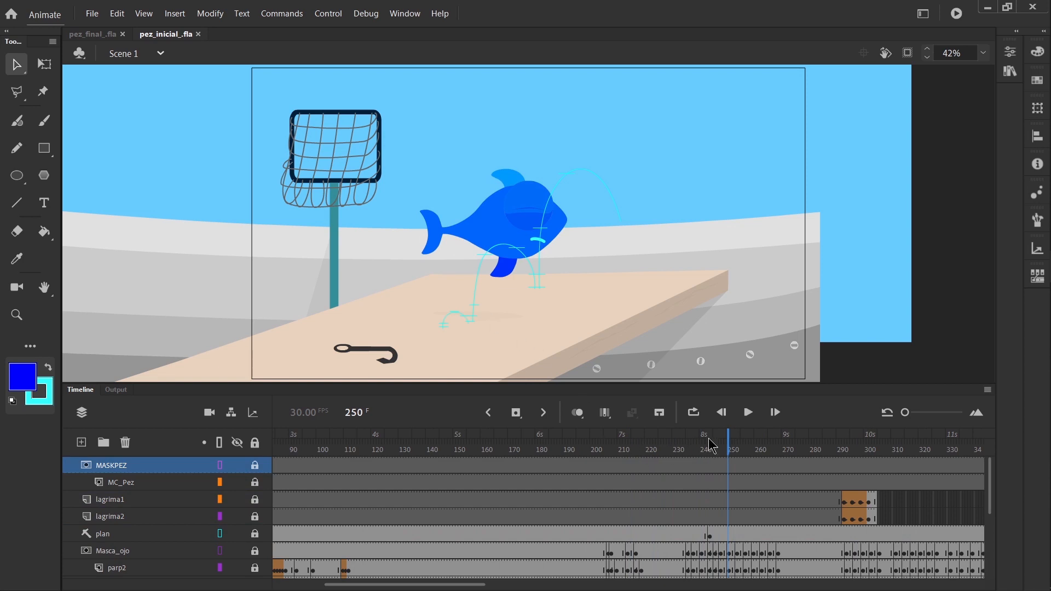
Scrub through the fish animation between frames 250 and 369 to review its movement along the jump path
{"action": "left_click_drag", "start_coordinate": [728, 440], "coordinate": [850, 442]}
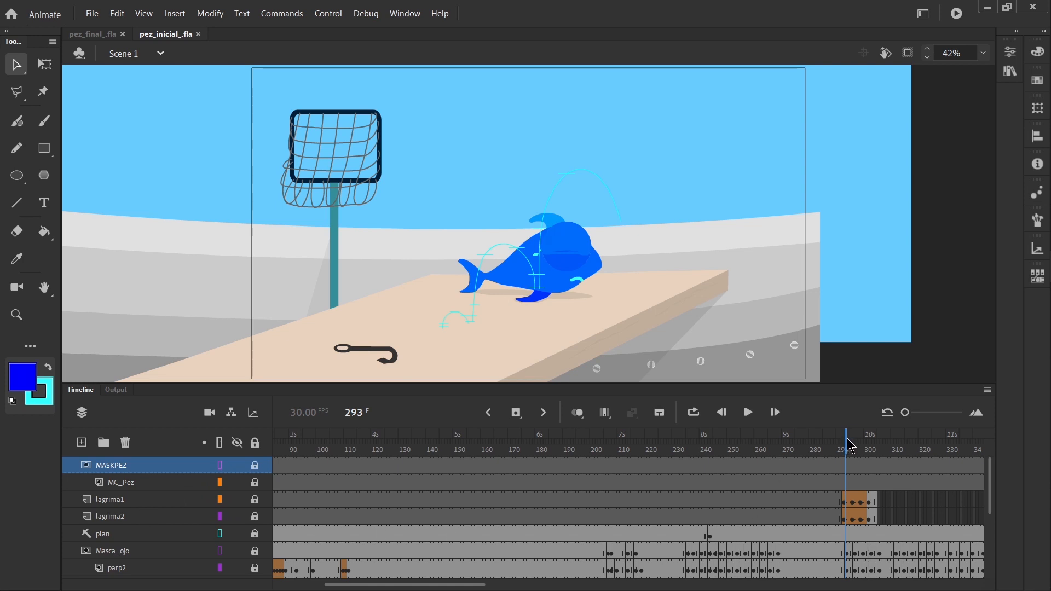
{"action": "left_click_drag", "start_coordinate": [853, 443], "coordinate": [953, 442]}
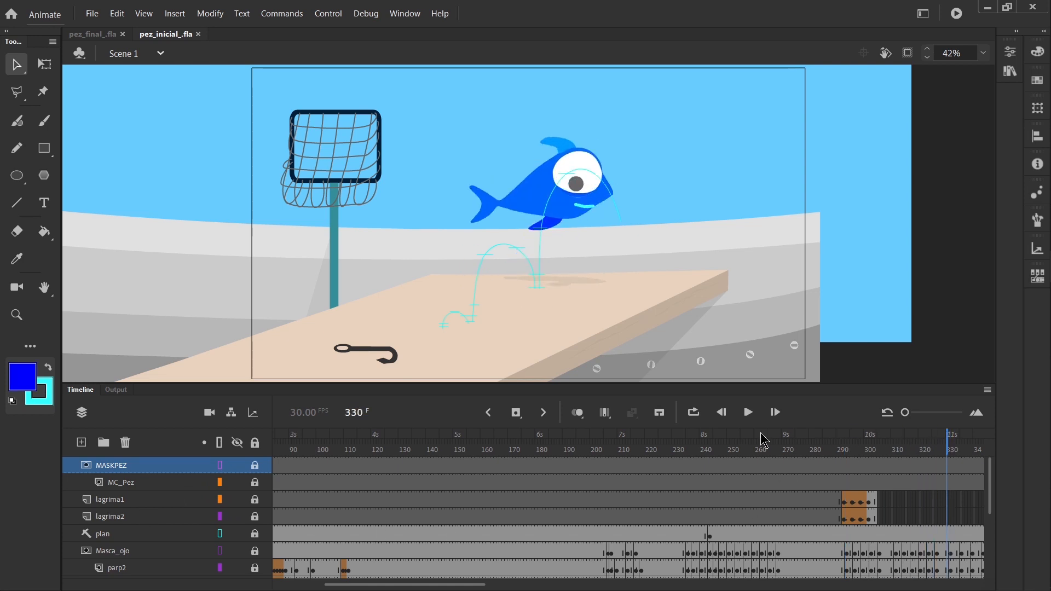
{"action": "left_click", "coordinate": [660, 414]}
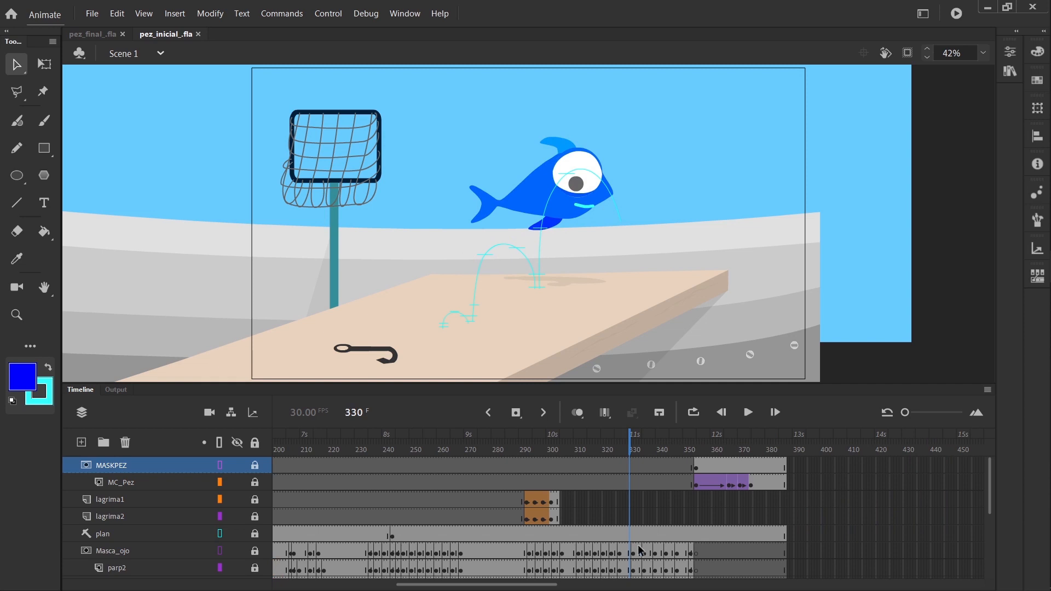
{"action": "left_click_drag", "start_coordinate": [648, 443], "coordinate": [608, 443]}
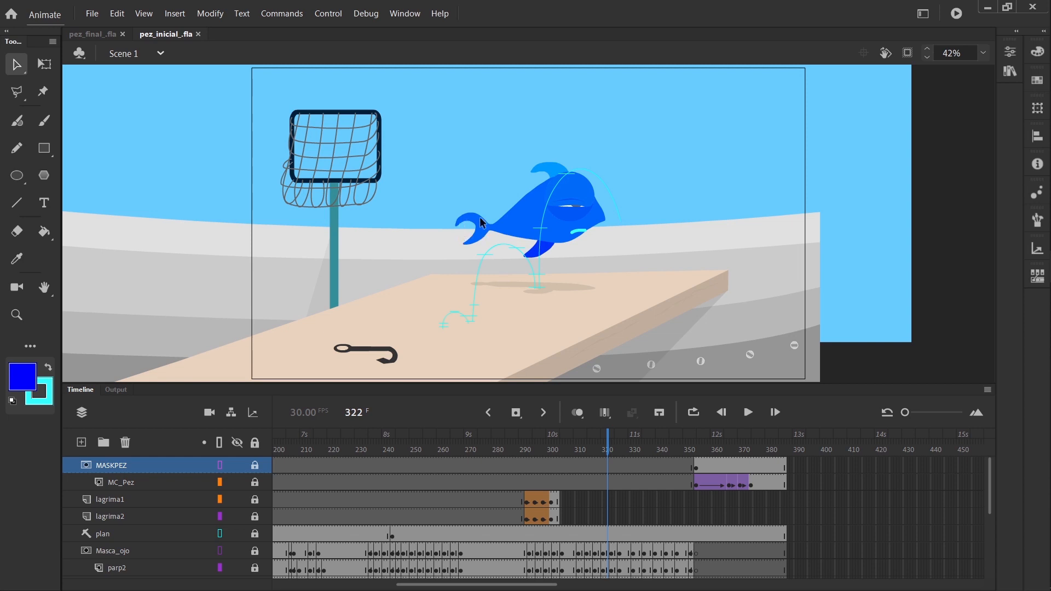
{"action": "left_click_drag", "start_coordinate": [605, 442], "coordinate": [738, 444]}
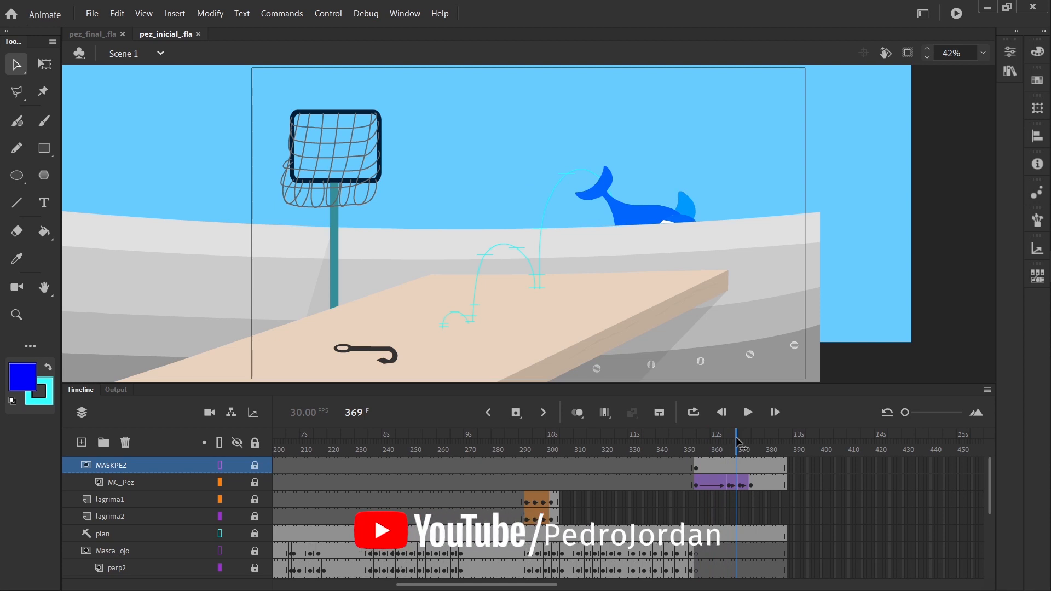
Reset the timeline zoom to its default level and return the playhead to frame 1
{"action": "left_click", "coordinate": [887, 412]}
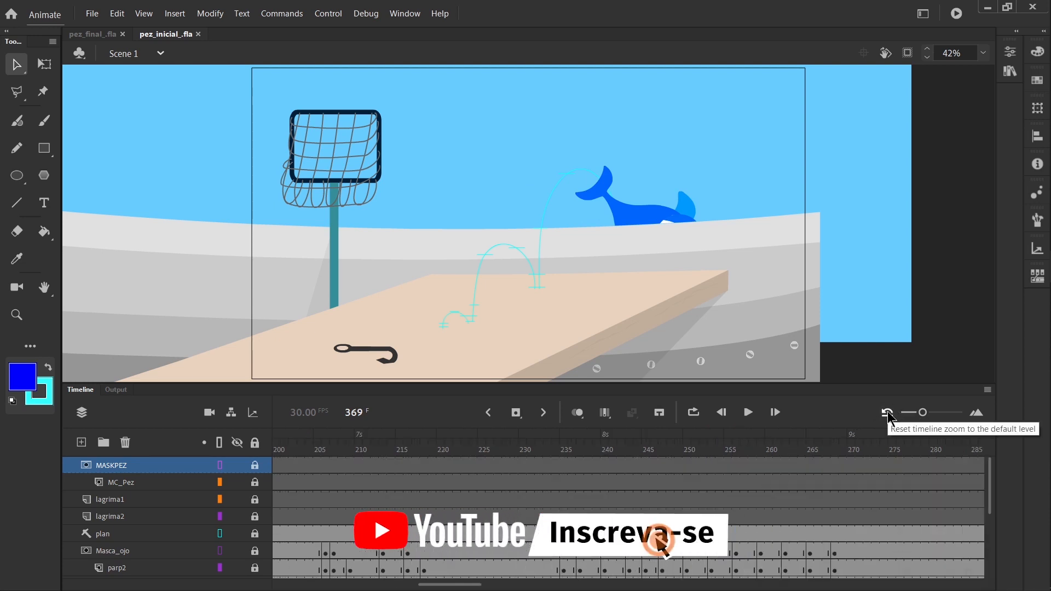
{"action": "left_click_drag", "start_coordinate": [427, 584], "coordinate": [281, 585]}
{"action": "left_click", "coordinate": [277, 444]}
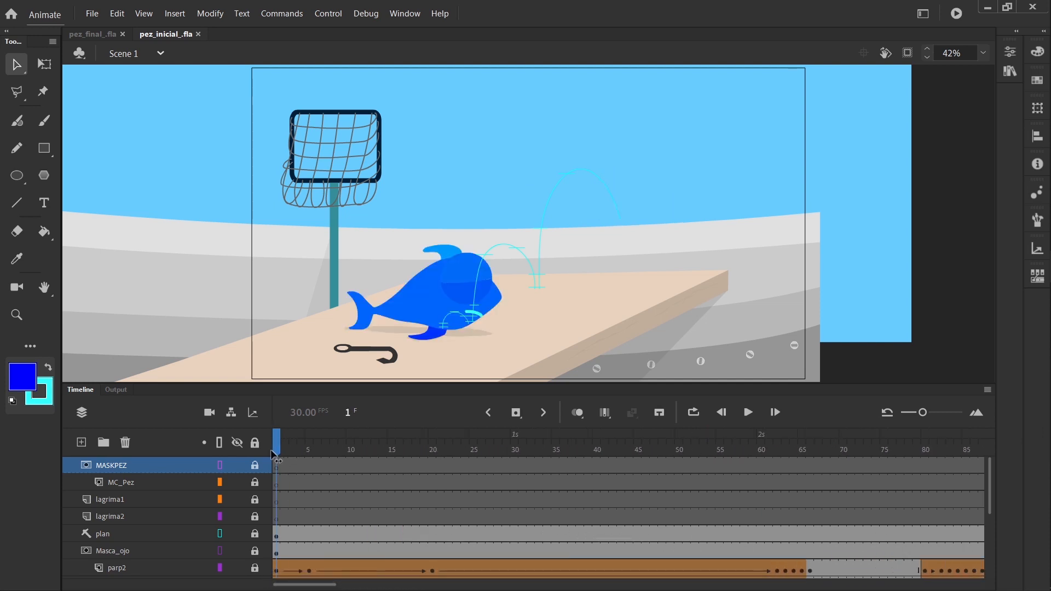
Reduce the stage view to 19% and clip the artwork that extends outside the stage
{"action": "left_click", "coordinate": [926, 56]}
{"action": "left_click", "coordinate": [926, 57]}
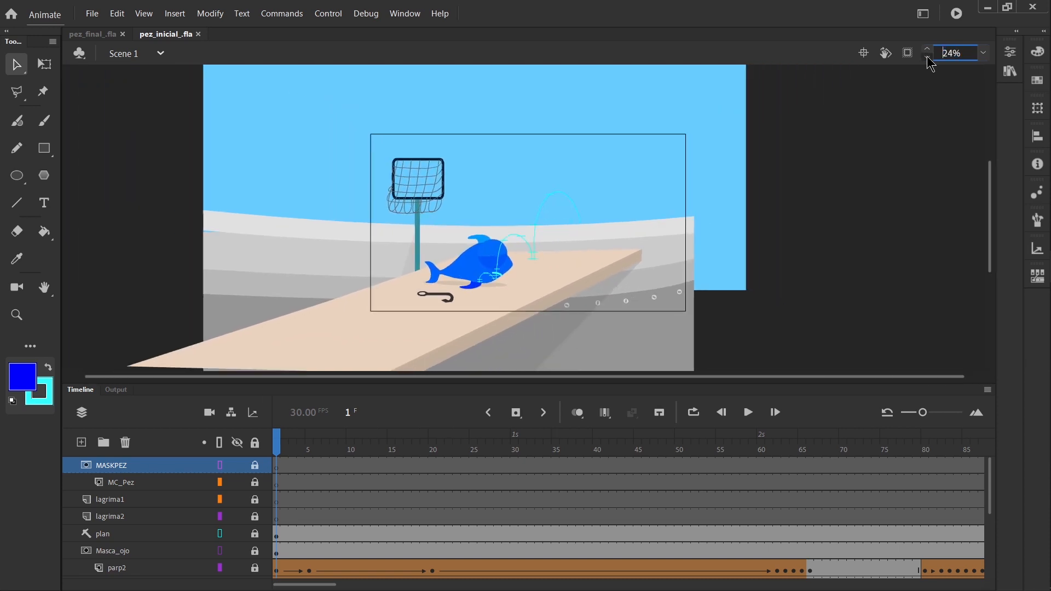
{"action": "left_click", "coordinate": [927, 56]}
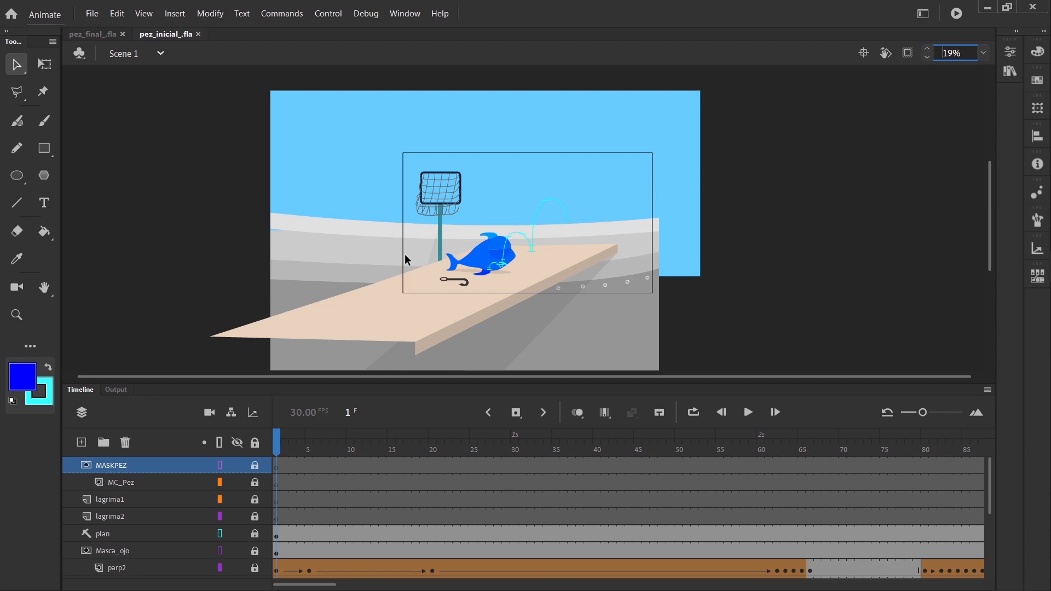
{"action": "left_click", "coordinate": [908, 53]}
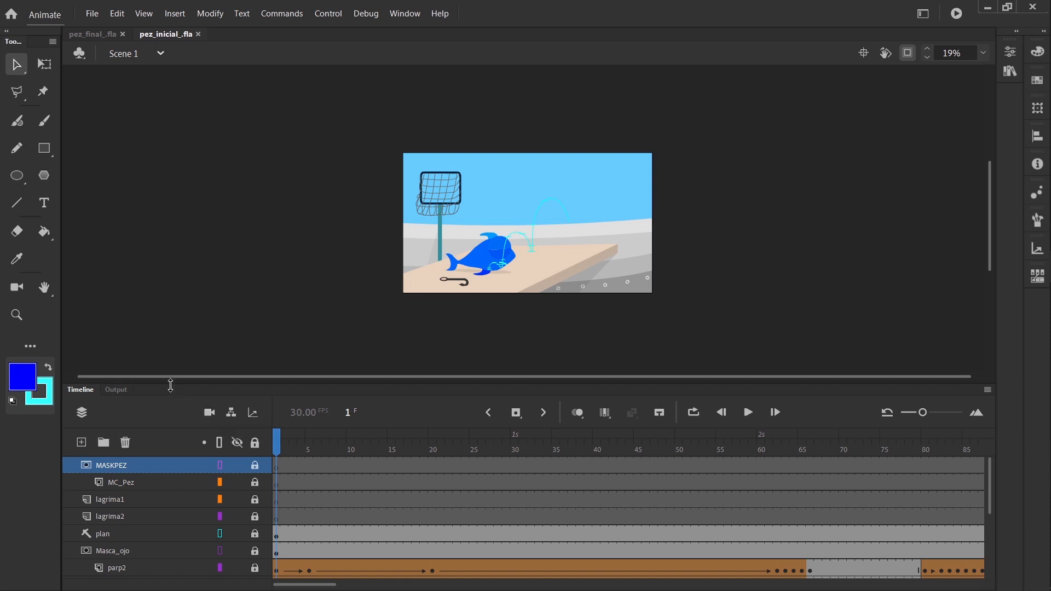
Add a camera to the scene with the Camera tool and fit the stage in the window
{"action": "left_click", "coordinate": [19, 290]}
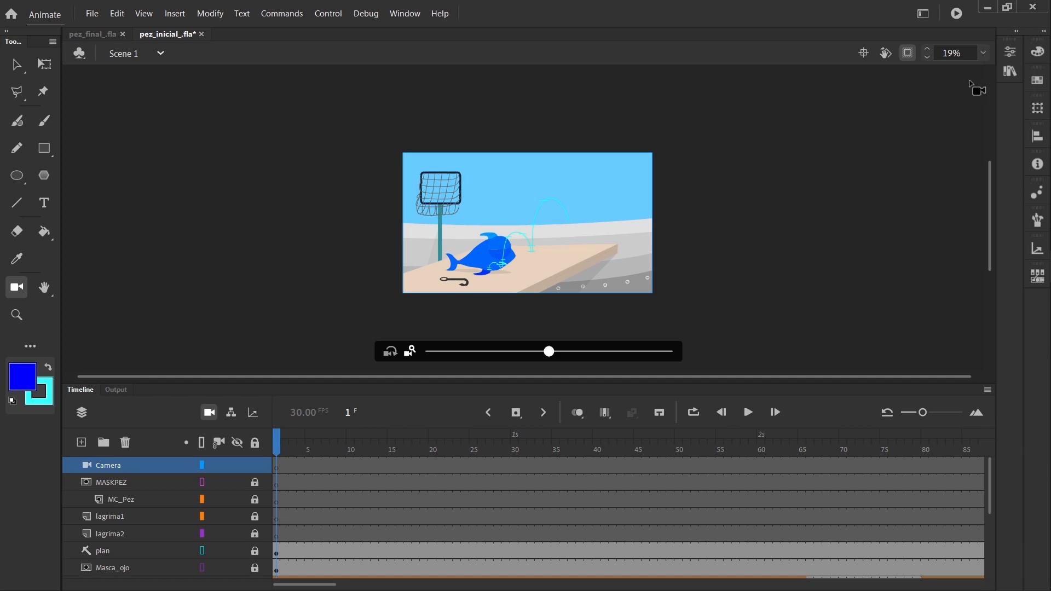
{"action": "left_click", "coordinate": [985, 54]}
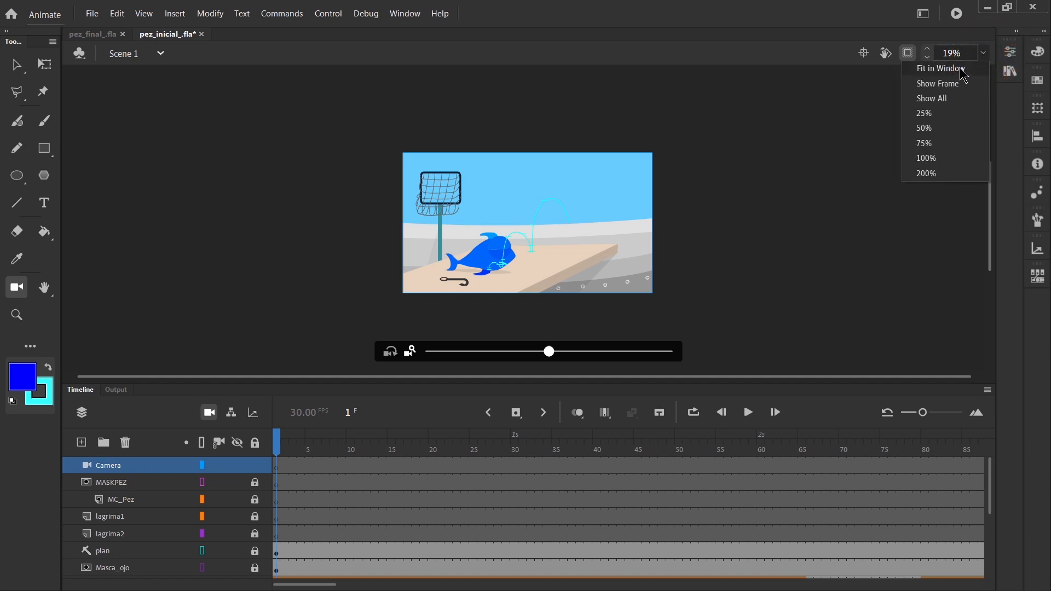
{"action": "left_click", "coordinate": [954, 67]}
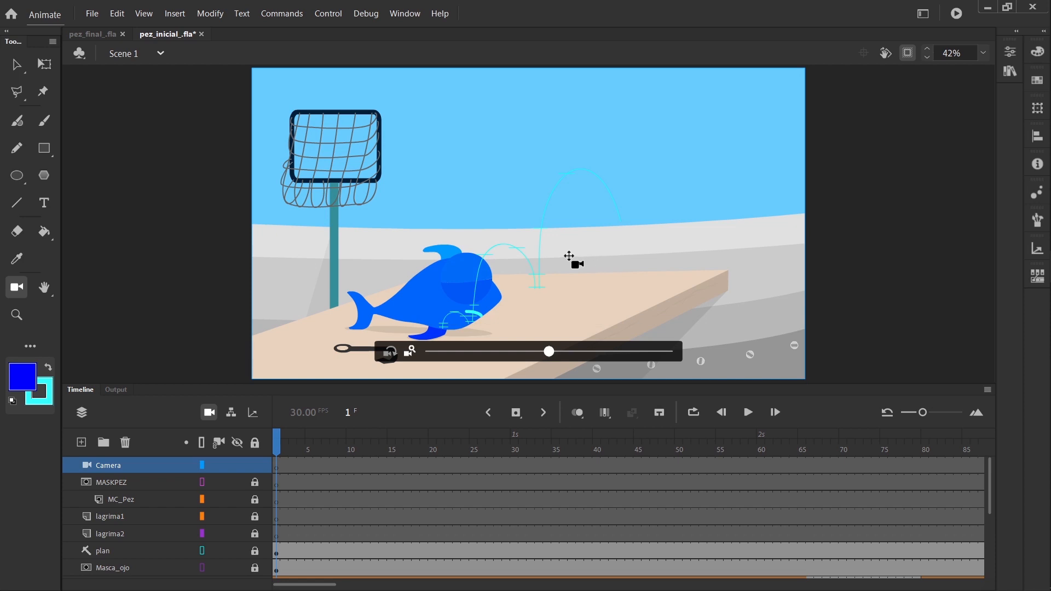
Add a new layer above MASKPEZ and name it tercios
{"action": "left_click", "coordinate": [82, 443]}
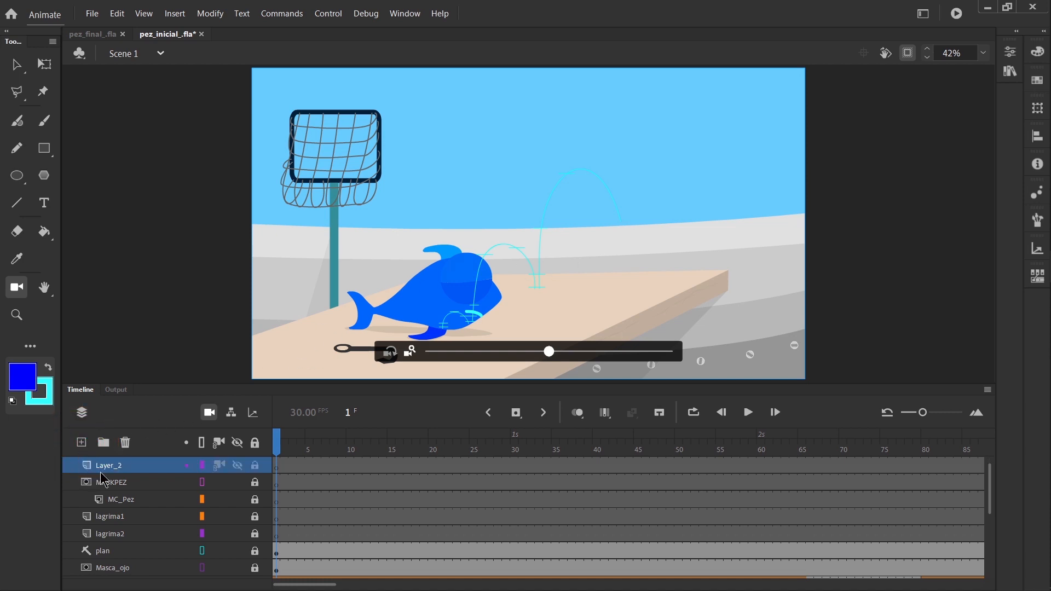
{"action": "double_click", "coordinate": [114, 467]}
{"action": "type", "text": "ter"}
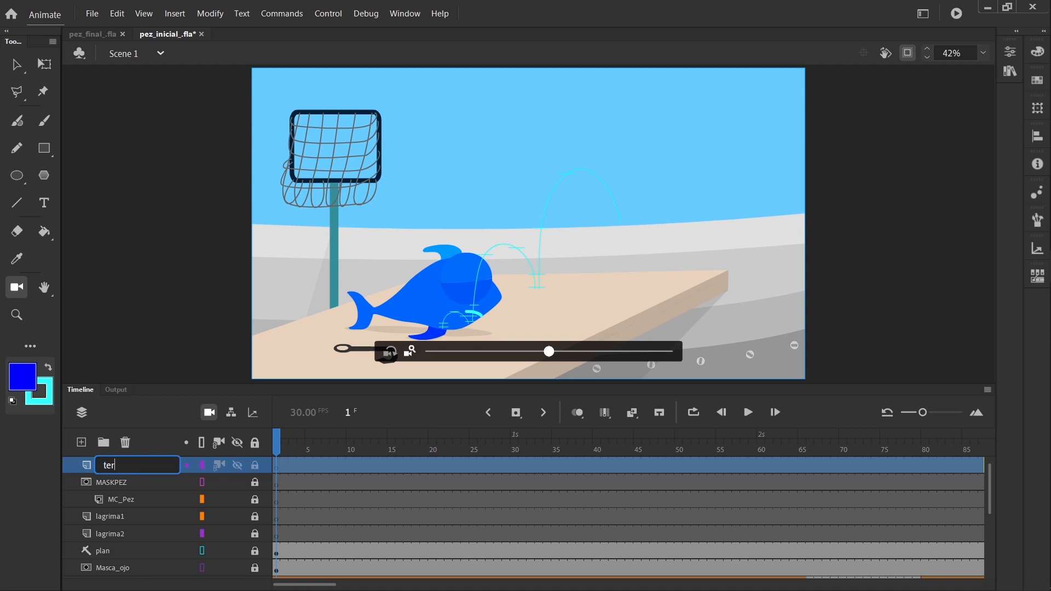
{"action": "type", "text": "cios"}
{"action": "key", "text": "Return"}
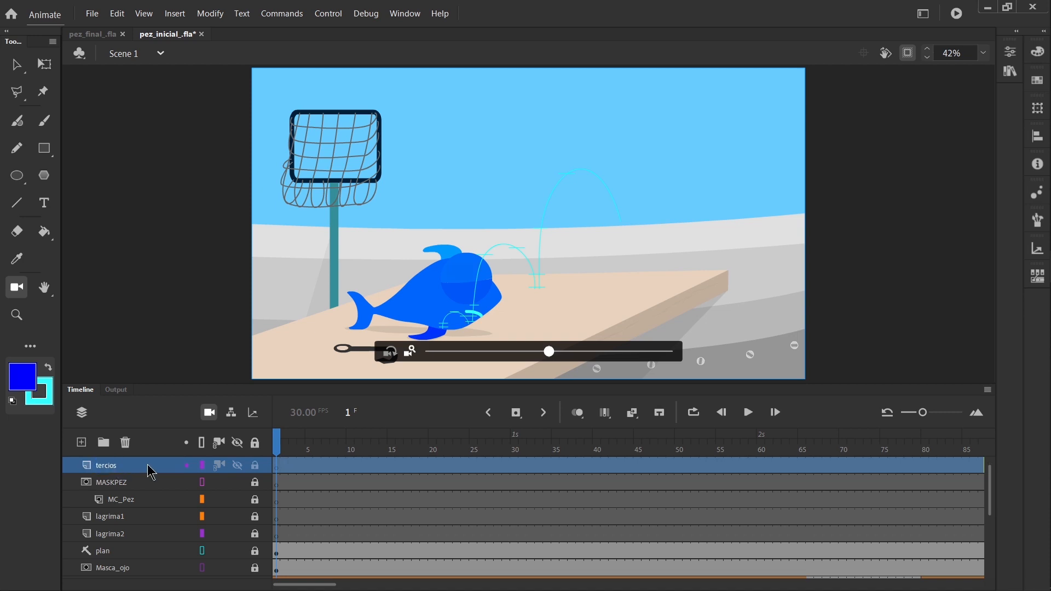
Import the rule-of-thirds image tercios.png to the stage on the tercios layer
{"action": "left_click", "coordinate": [99, 18]}
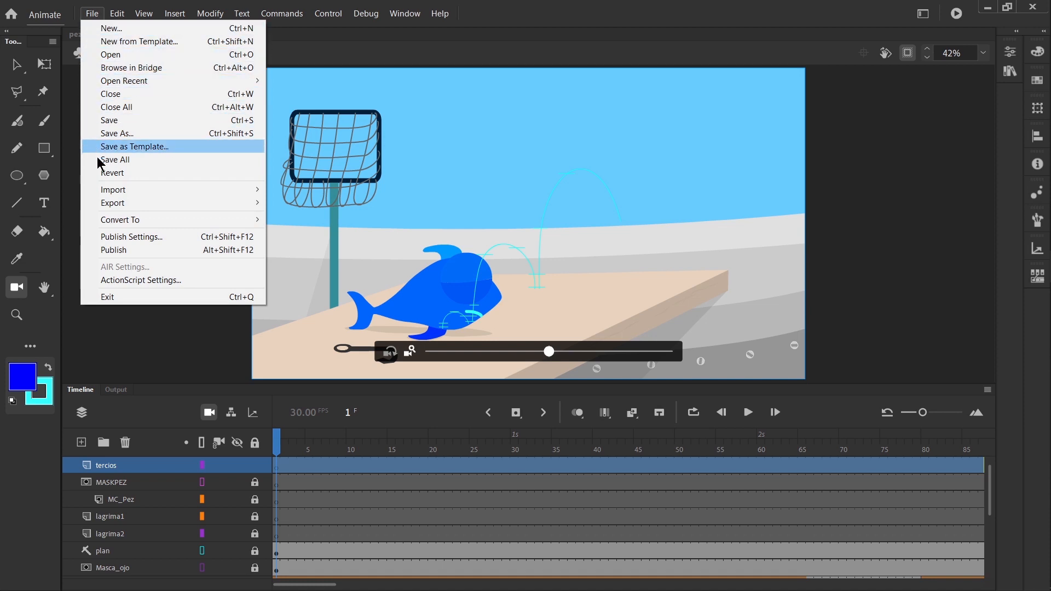
{"action": "mouse_move", "coordinate": [111, 196]}
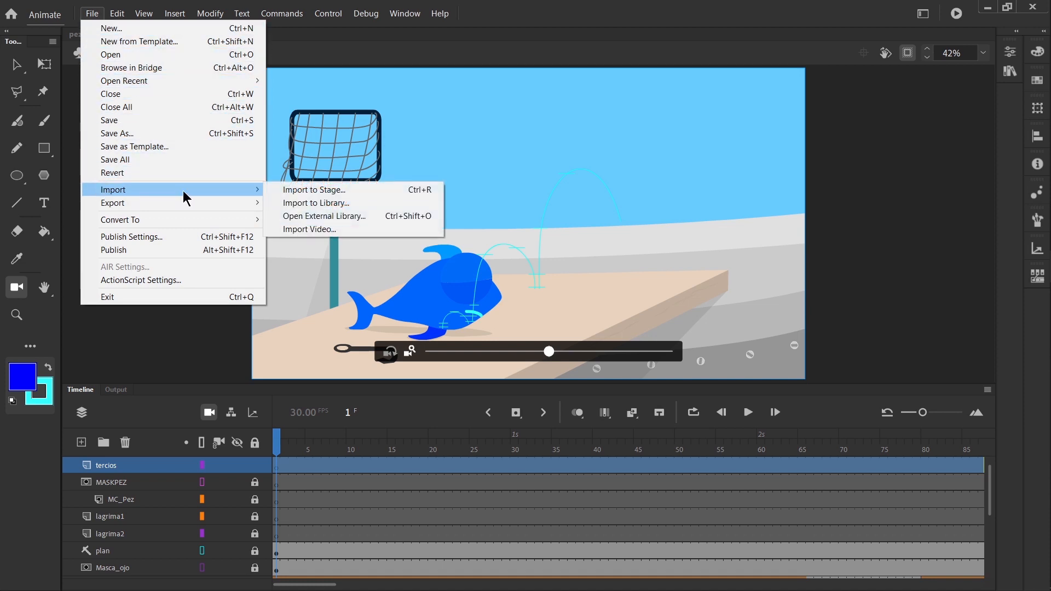
{"action": "left_click", "coordinate": [374, 191]}
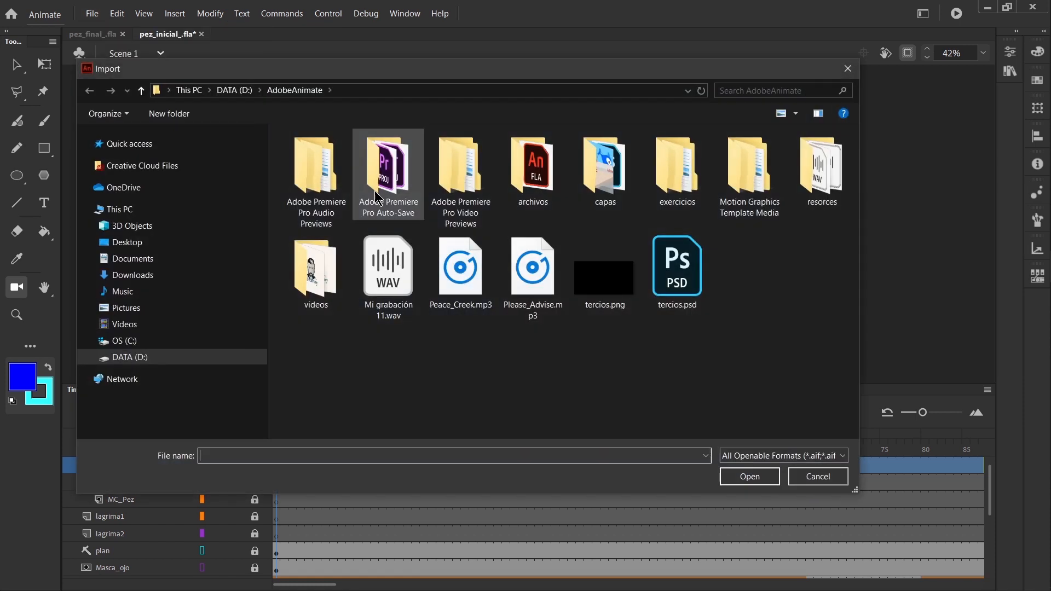
{"action": "left_click", "coordinate": [596, 314]}
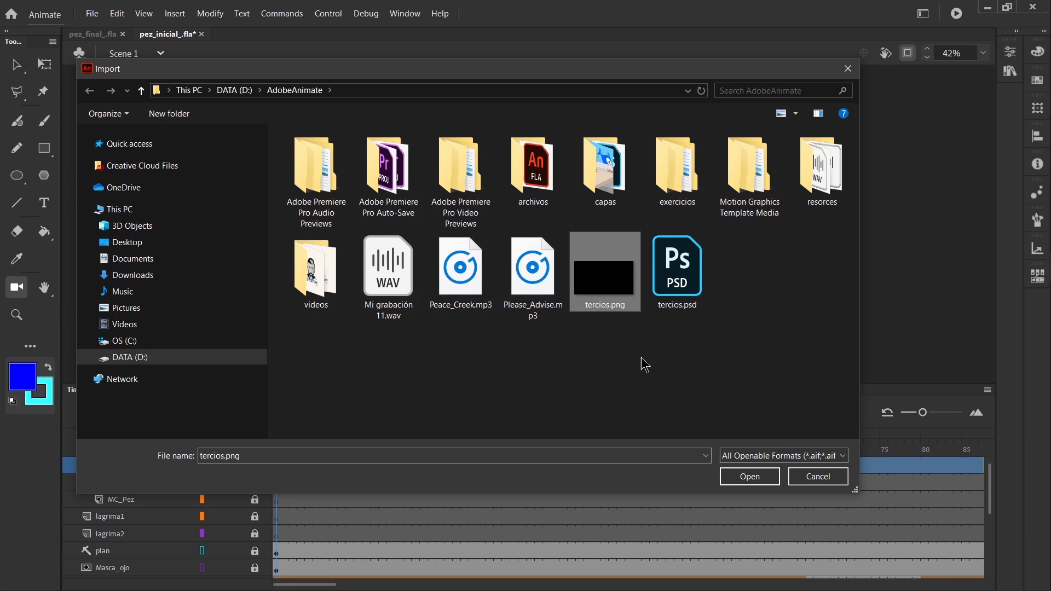
{"action": "left_click", "coordinate": [750, 476]}
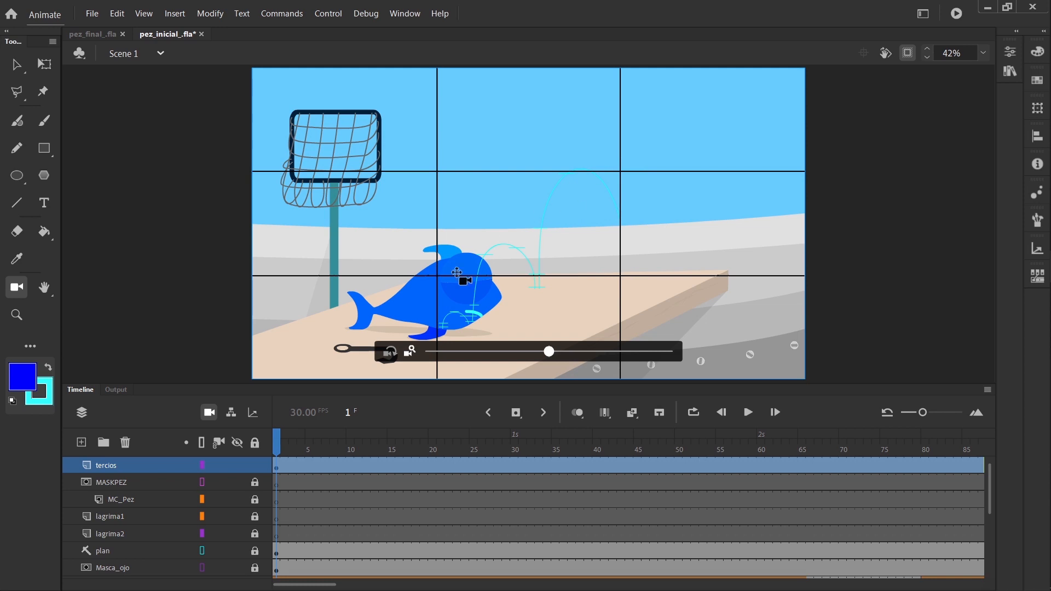
Lock the tercios layer and convert it to a guide layer
{"action": "left_click", "coordinate": [255, 465]}
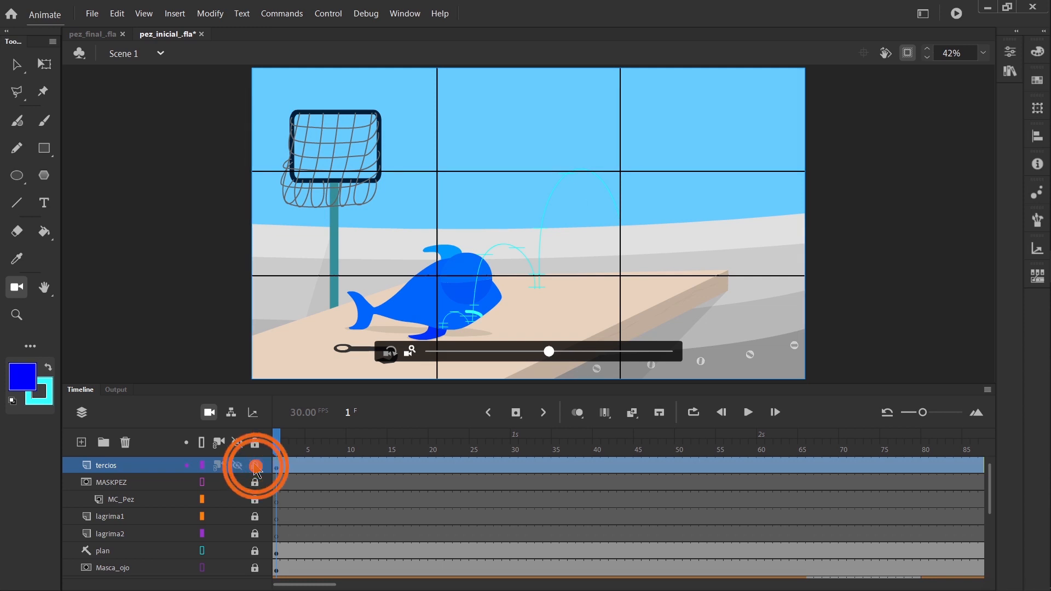
{"action": "right_click", "coordinate": [175, 472]}
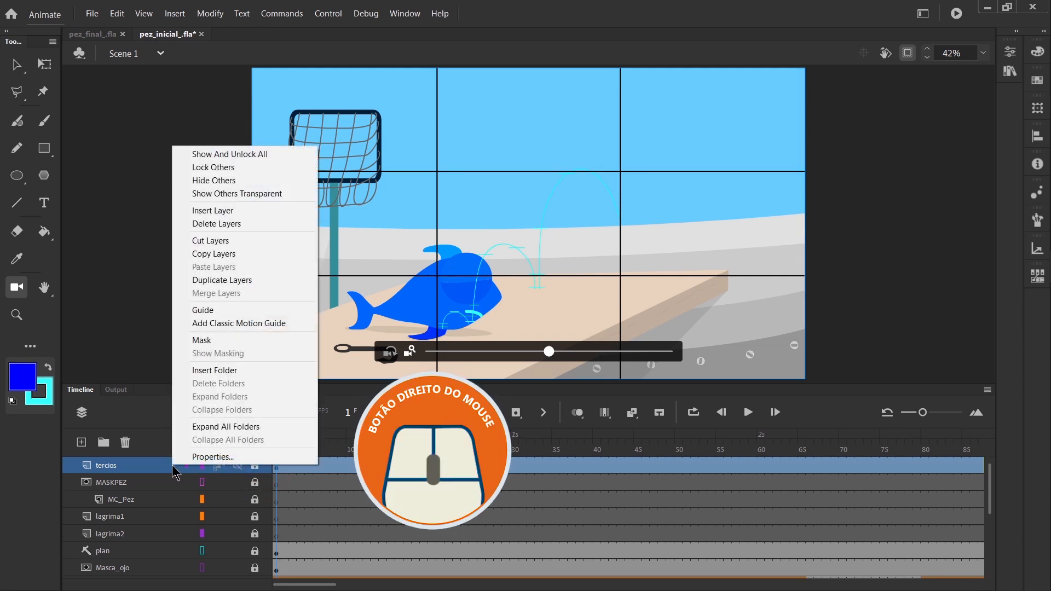
{"action": "left_click", "coordinate": [206, 315]}
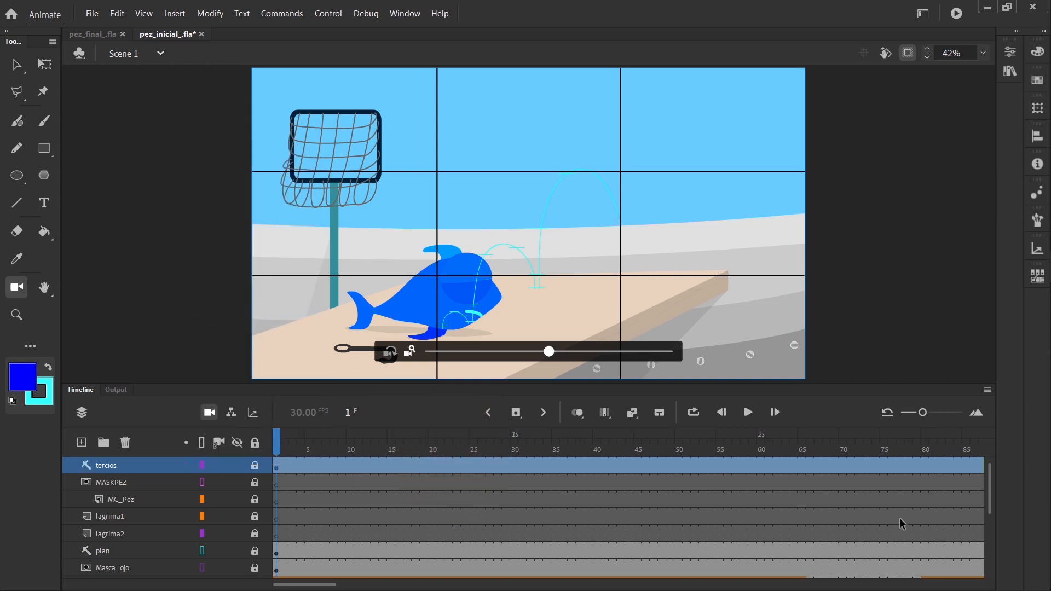
Zoom the camera in slightly at frame 1 and attach the tercios layer to the camera
{"action": "scroll", "coordinate": [991, 514], "scroll_direction": "up", "scroll_amount": 1}
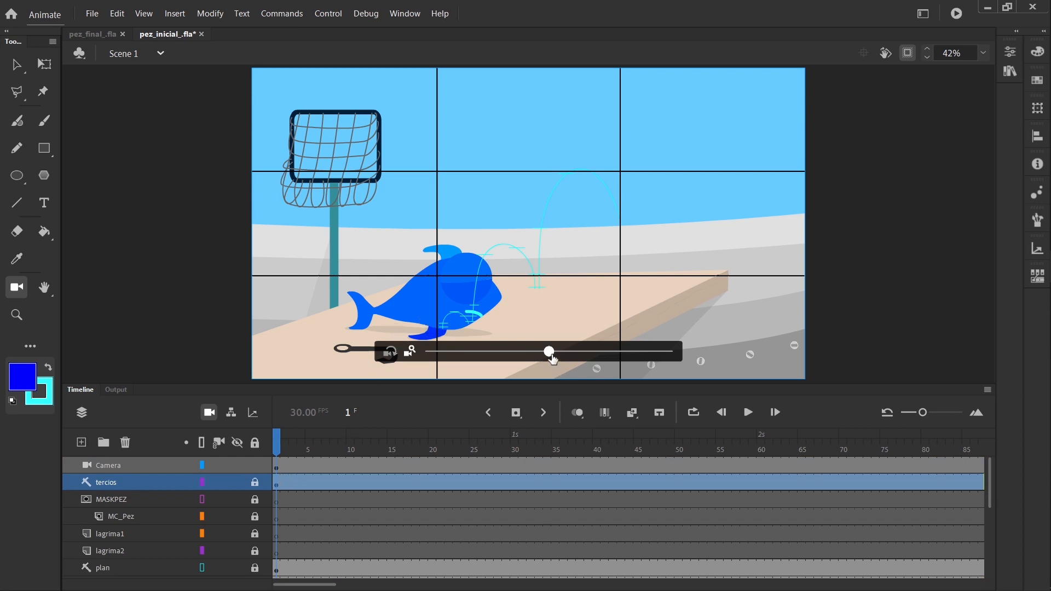
{"action": "left_click_drag", "start_coordinate": [552, 357], "coordinate": [582, 356]}
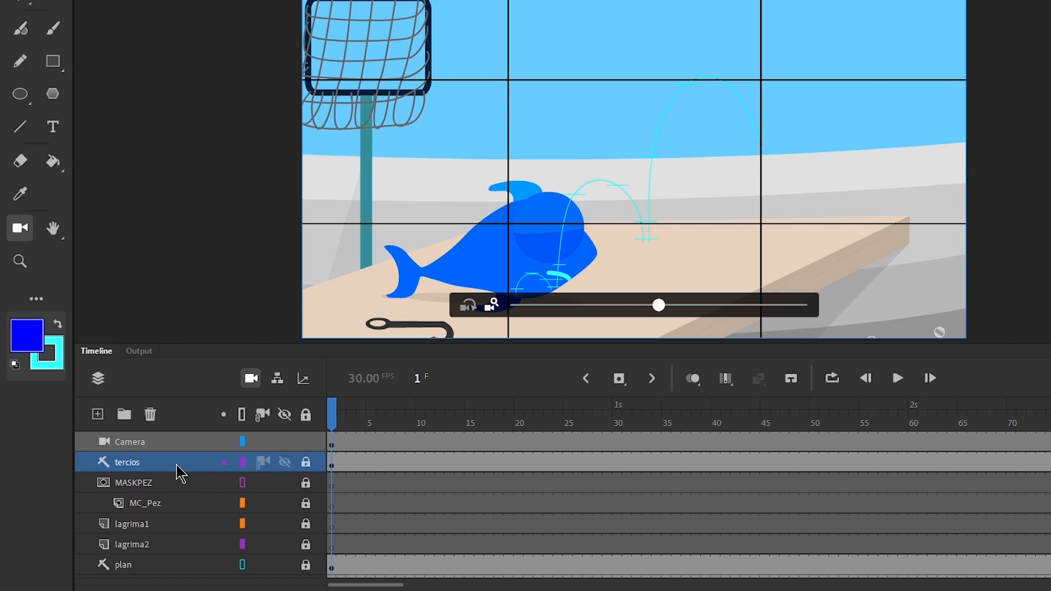
{"action": "left_click", "coordinate": [260, 468]}
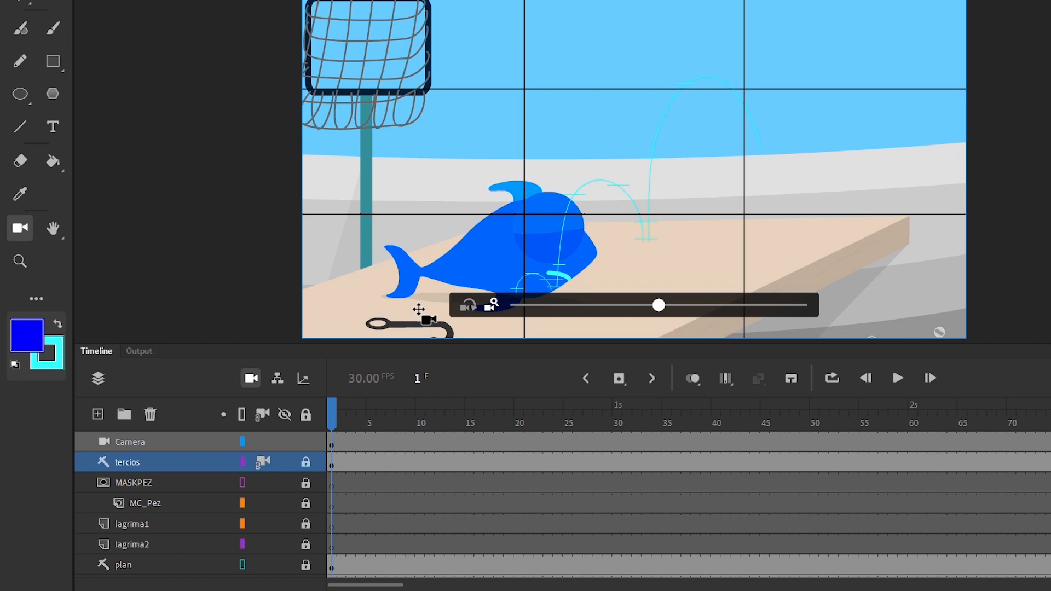
Pan the camera so the fish's eye sits on the lower-left thirds intersection, and add a camera keyframe at frame 30
{"action": "left_click_drag", "start_coordinate": [444, 272], "coordinate": [461, 304]}
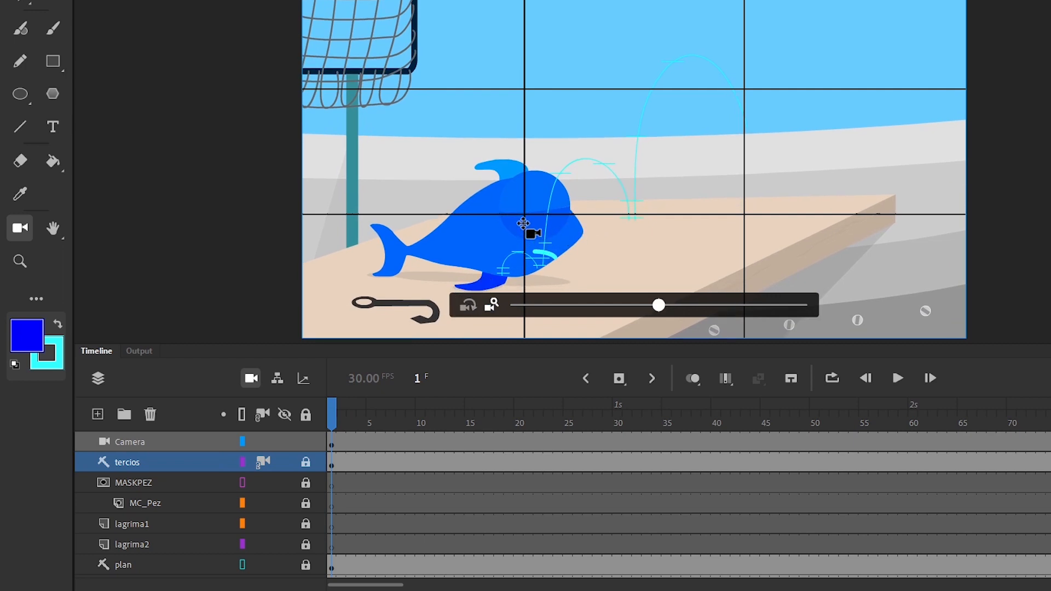
{"action": "left_click_drag", "start_coordinate": [334, 414], "coordinate": [618, 416]}
{"action": "left_click", "coordinate": [619, 379]}
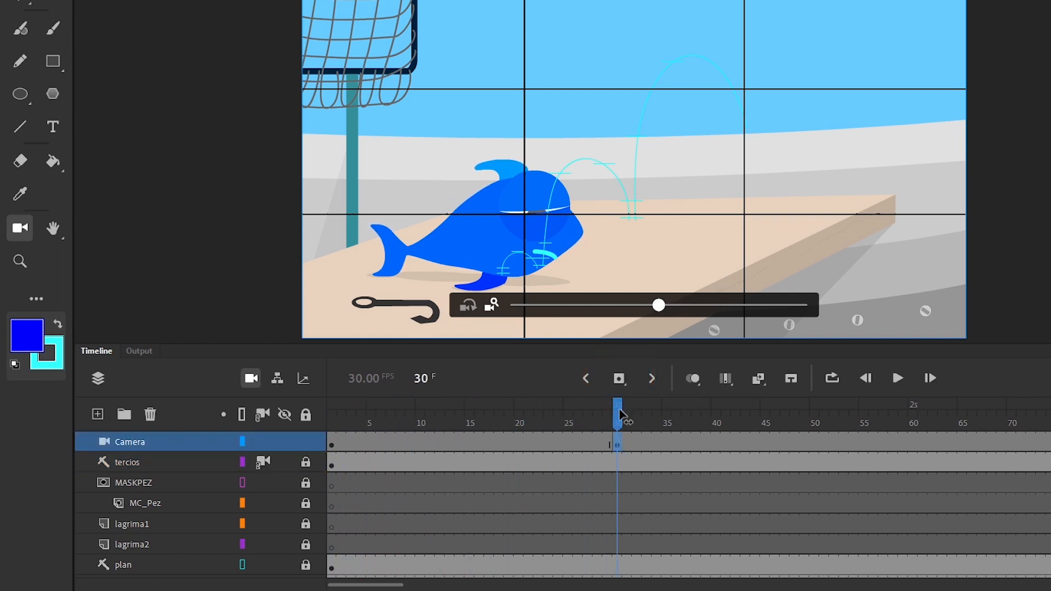
Add a camera keyframe at frame 60, zoom in slightly more and reframe the fish near the lower-left thirds intersection
{"action": "left_click_drag", "start_coordinate": [619, 414], "coordinate": [912, 414]}
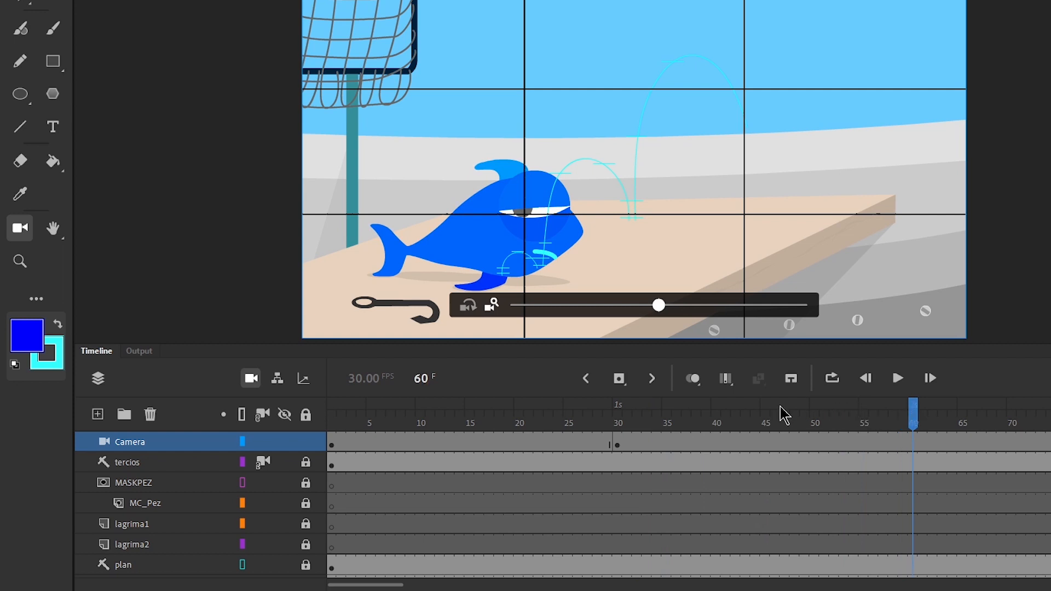
{"action": "left_click", "coordinate": [619, 379]}
{"action": "mouse_move", "coordinate": [657, 310]}
{"action": "left_mouse_down"}
{"action": "mouse_move", "coordinate": [692, 312]}
{"action": "mouse_move", "coordinate": [674, 310]}
{"action": "left_mouse_up"}
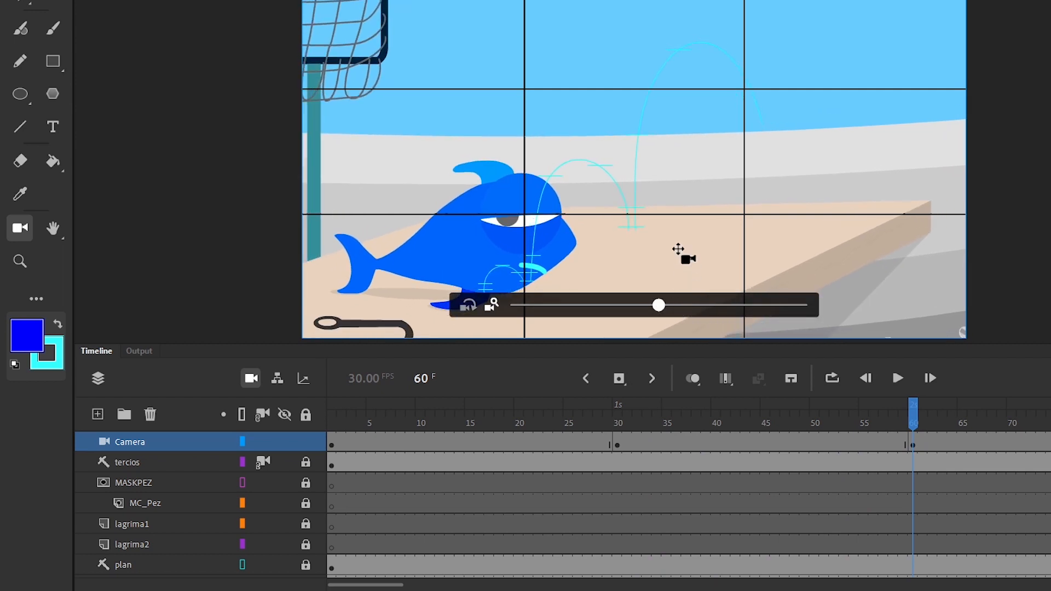
{"action": "left_click_drag", "start_coordinate": [668, 257], "coordinate": [650, 267]}
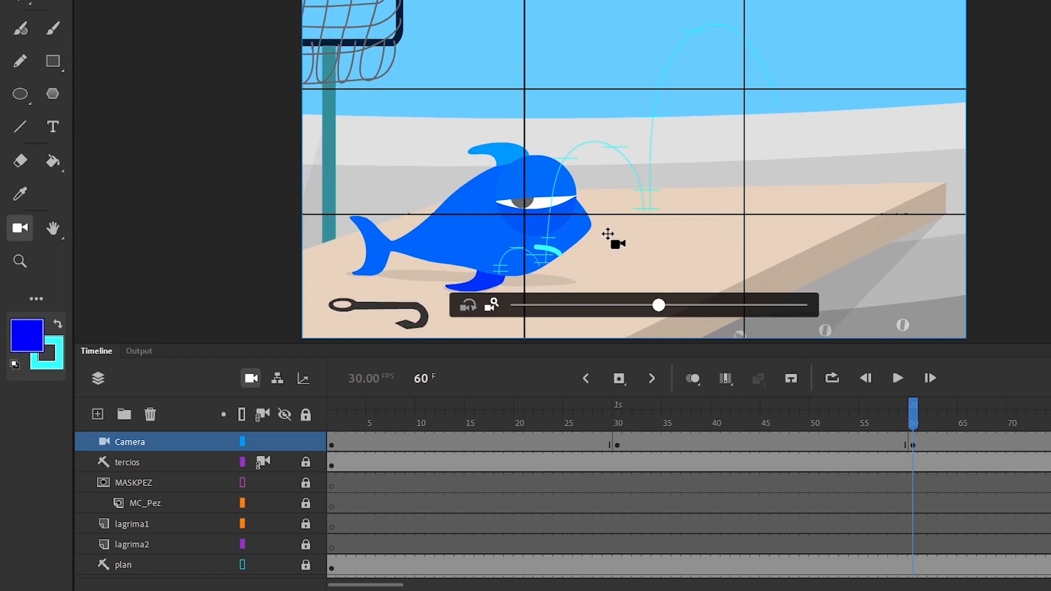
{"action": "left_click_drag", "start_coordinate": [610, 234], "coordinate": [607, 249]}
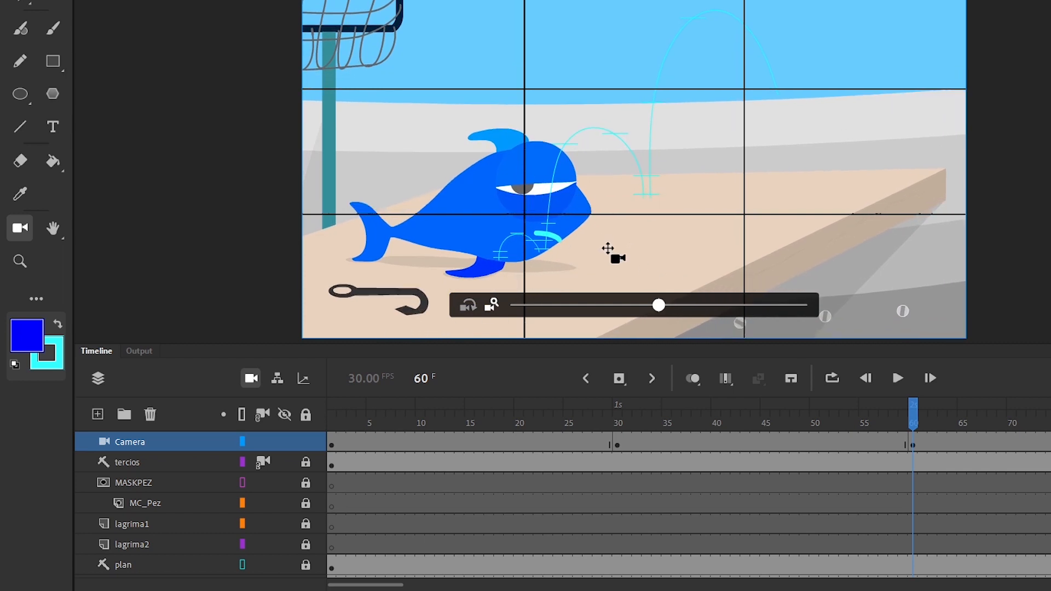
Create a classic tween on the Camera layer between the keyframes at frames 30 and 60
{"action": "left_click", "coordinate": [790, 434]}
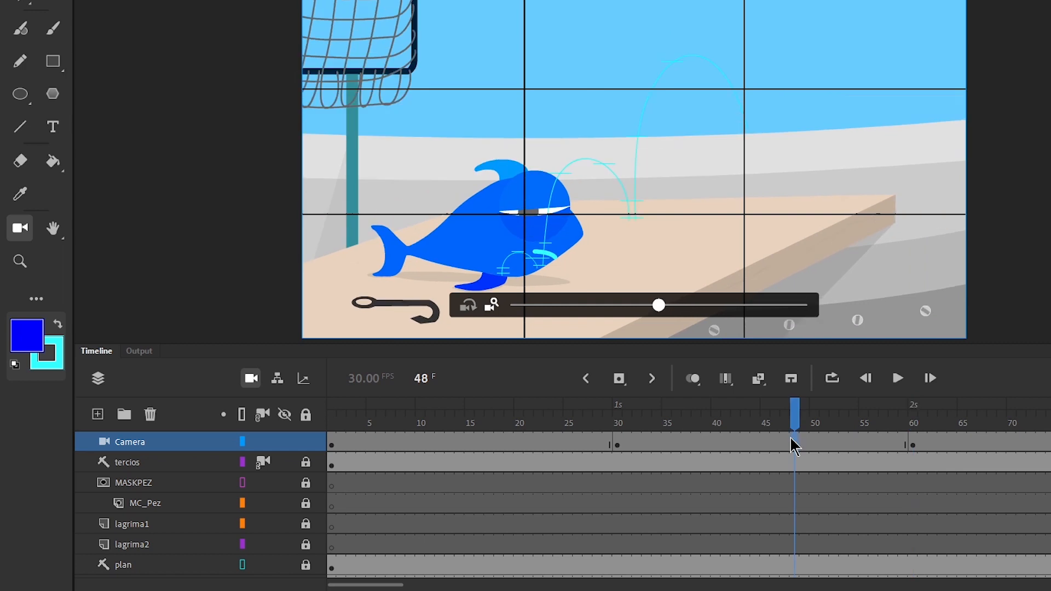
{"action": "left_click", "coordinate": [759, 378]}
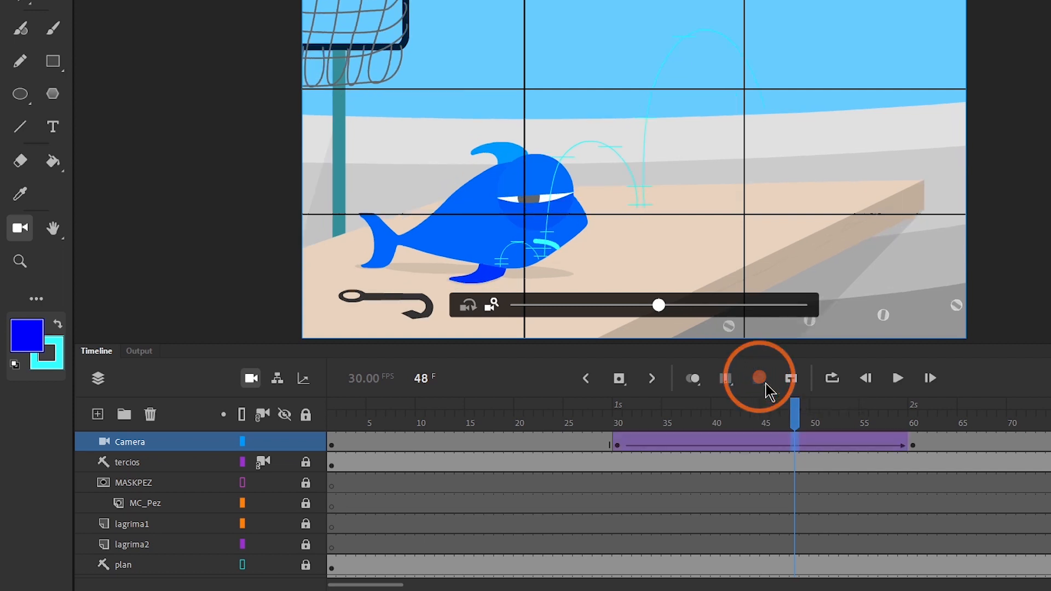
Add a camera keyframe at frame 151, zoom the camera in slightly and reframe the shot with the fish and whole hook in view
{"action": "left_click_drag", "start_coordinate": [793, 430], "coordinate": [1050, 421]}
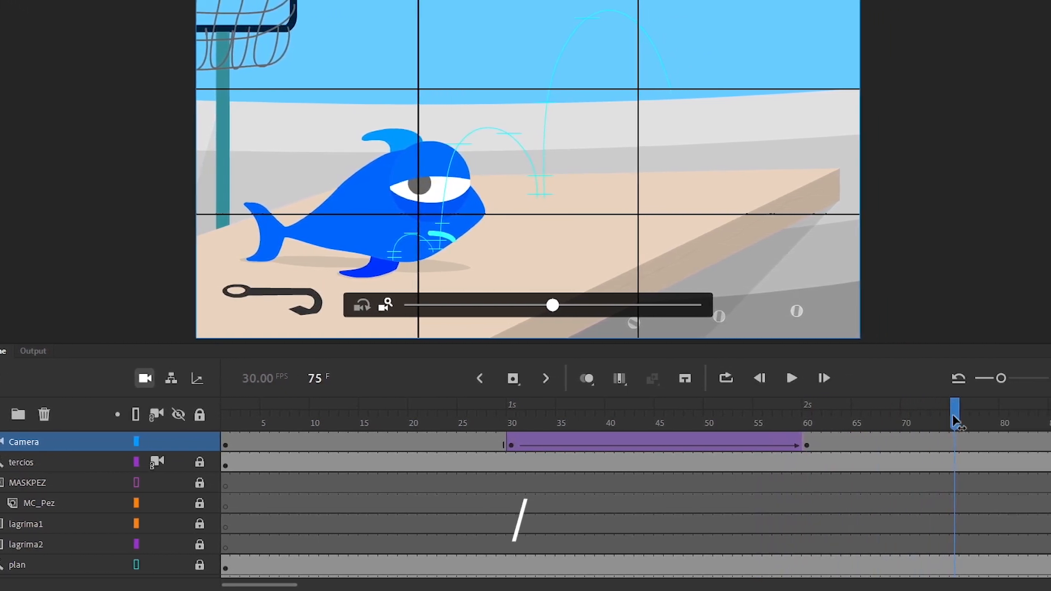
{"action": "left_click_drag", "start_coordinate": [955, 421], "coordinate": [973, 421]}
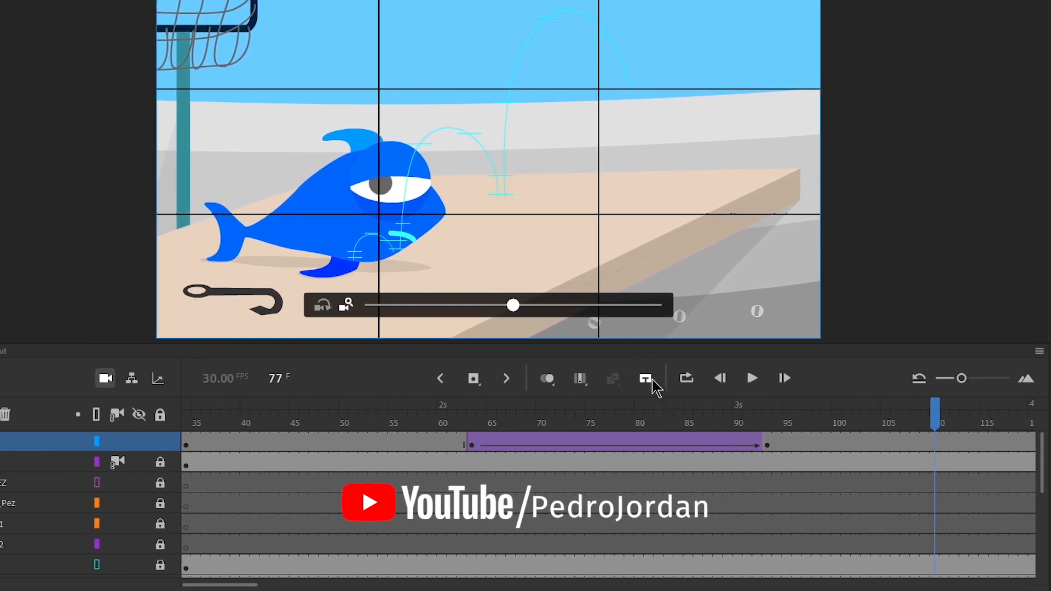
{"action": "left_click", "coordinate": [652, 382]}
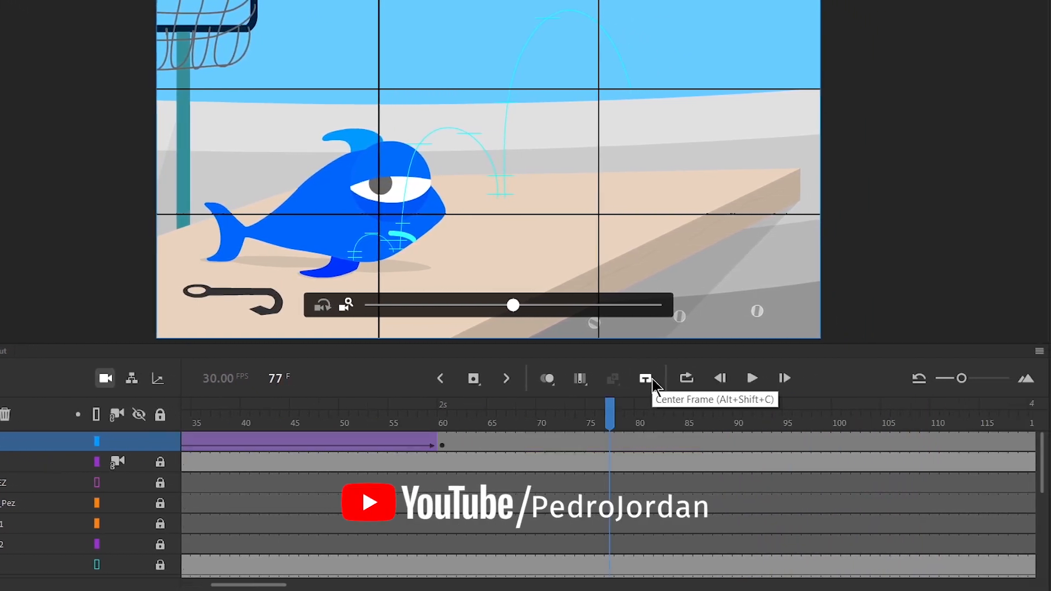
{"action": "left_click_drag", "start_coordinate": [616, 421], "coordinate": [885, 428]}
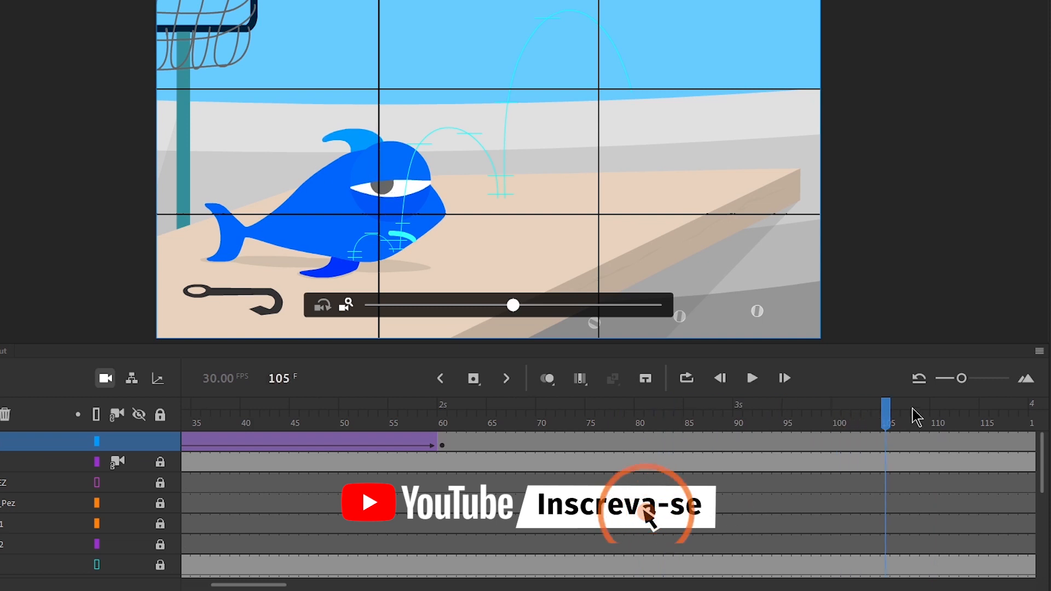
{"action": "left_click_drag", "start_coordinate": [962, 379], "coordinate": [953, 380]}
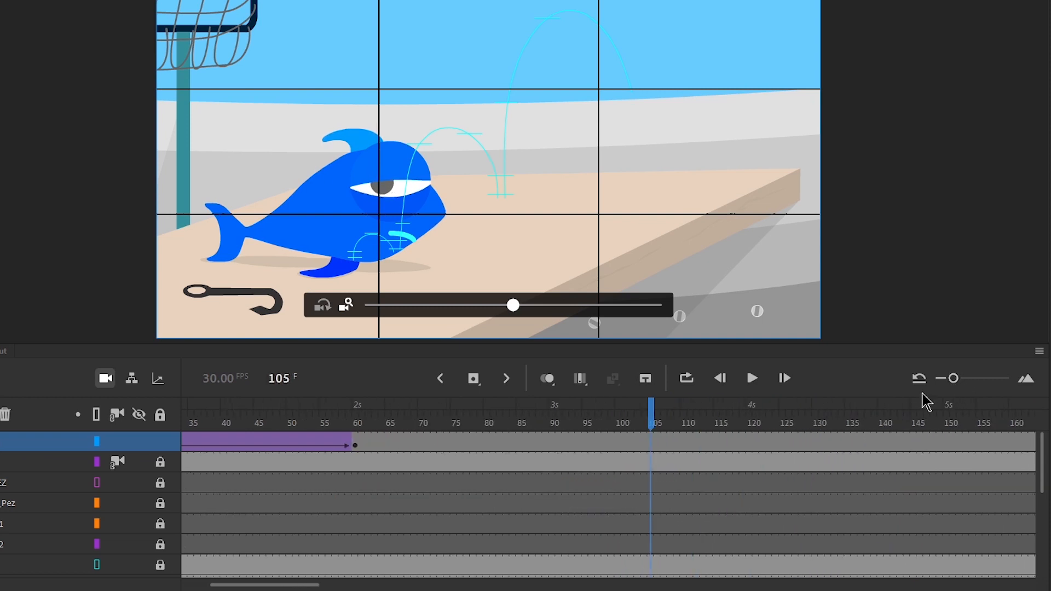
{"action": "left_click", "coordinate": [648, 385]}
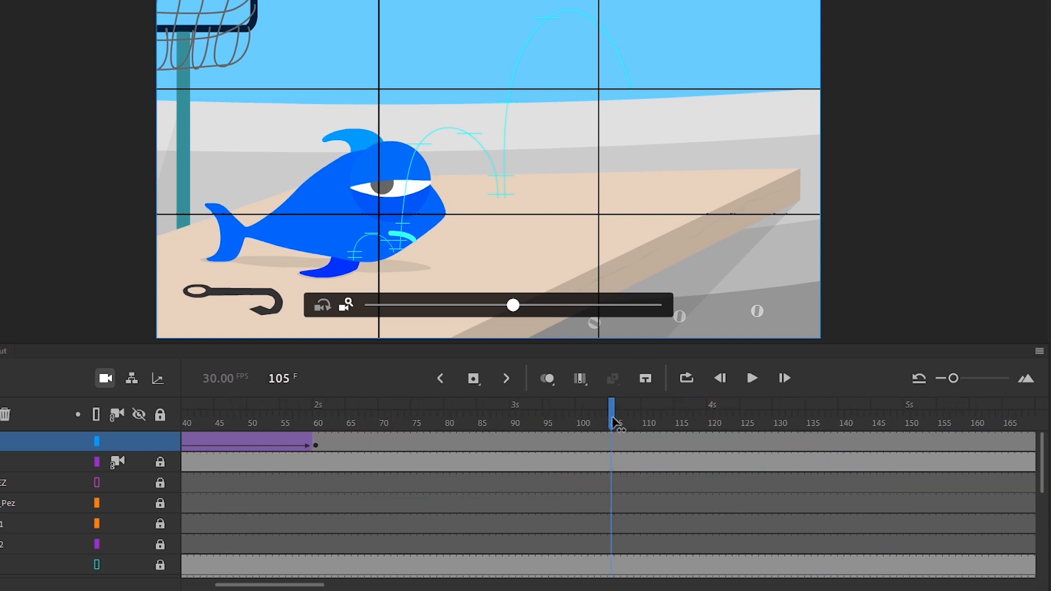
{"action": "left_click_drag", "start_coordinate": [615, 422], "coordinate": [673, 423]}
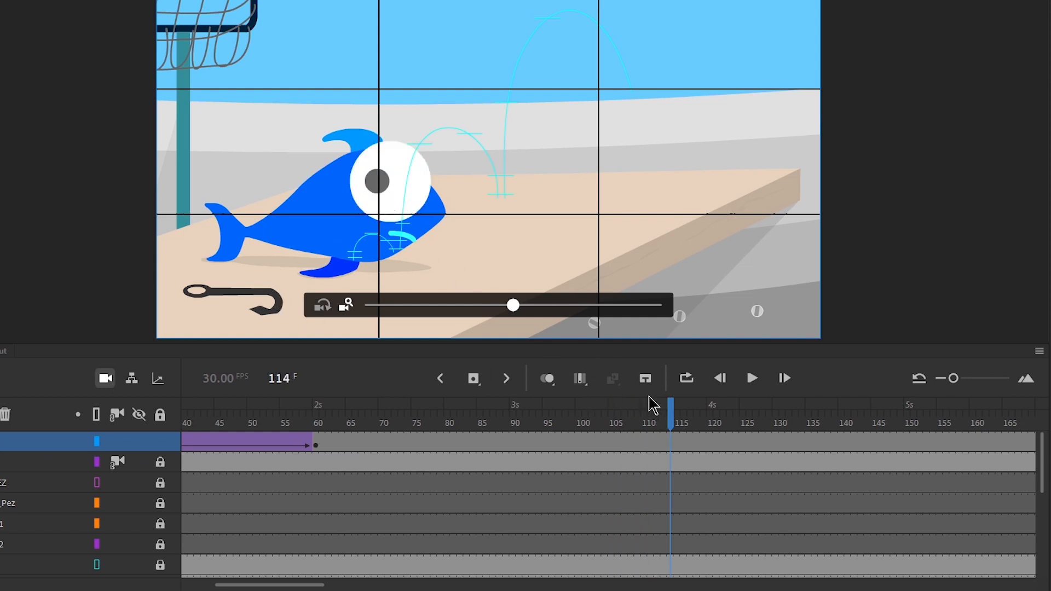
{"action": "left_click_drag", "start_coordinate": [671, 416], "coordinate": [895, 421]}
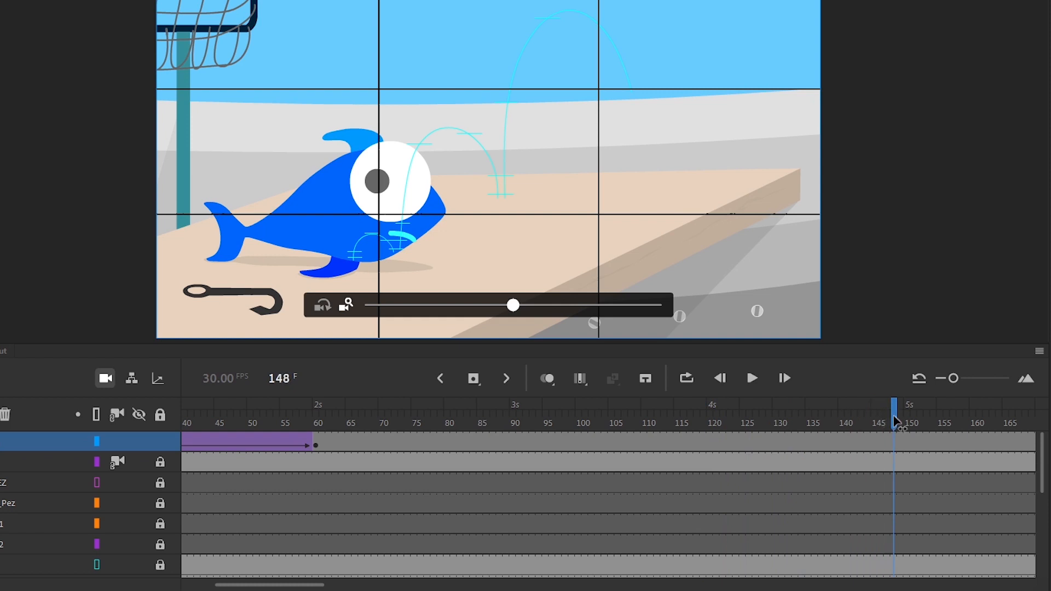
{"action": "left_click", "coordinate": [646, 378]}
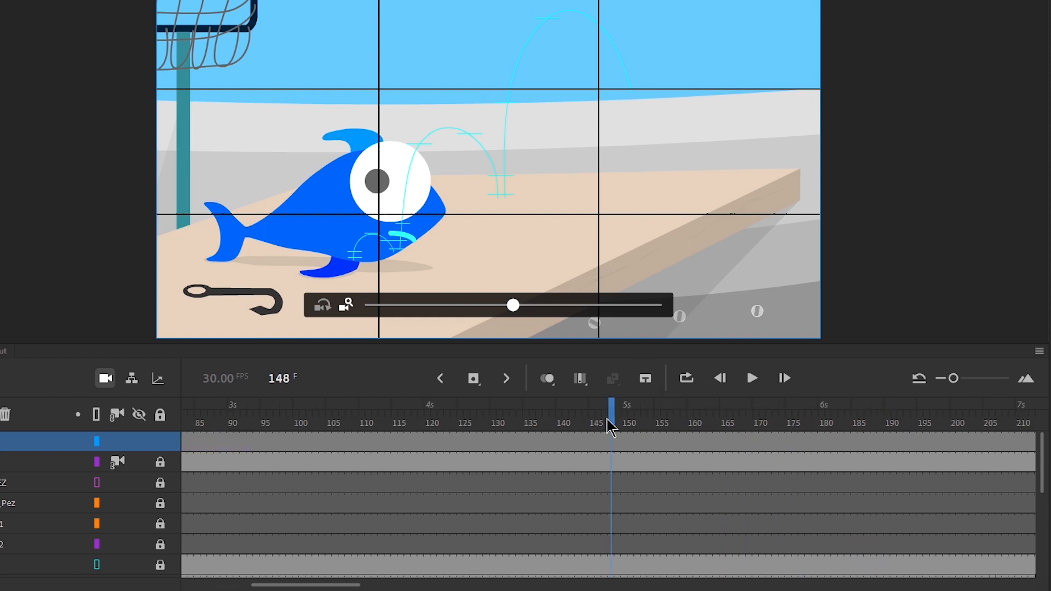
{"action": "mouse_move", "coordinate": [613, 423]}
{"action": "left_mouse_down"}
{"action": "mouse_move", "coordinate": [639, 424]}
{"action": "mouse_move", "coordinate": [630, 425]}
{"action": "left_mouse_up"}
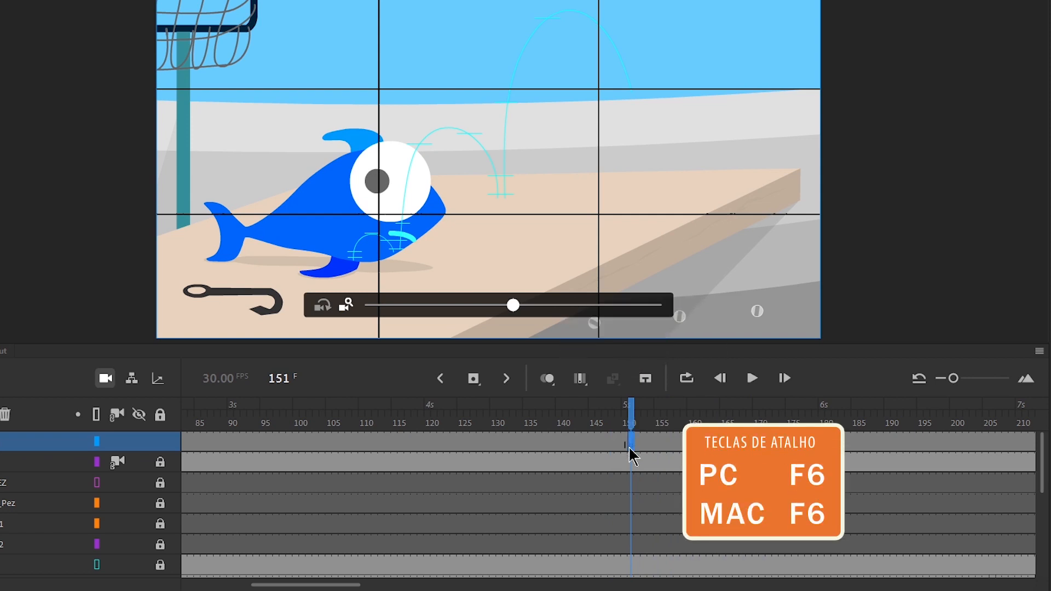
{"action": "left_click_drag", "start_coordinate": [513, 304], "coordinate": [550, 305]}
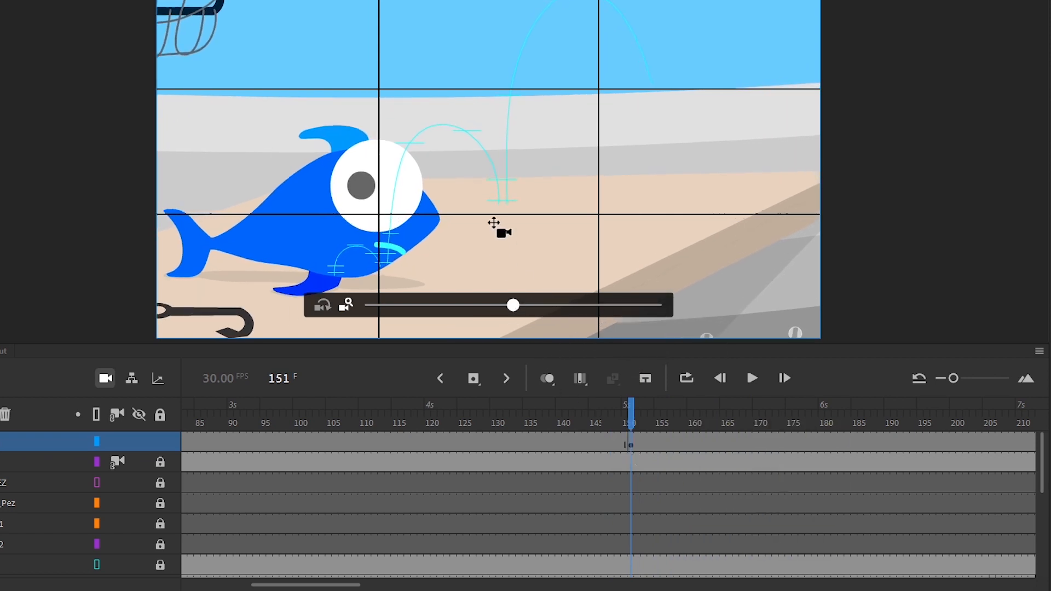
{"action": "left_click_drag", "start_coordinate": [494, 225], "coordinate": [323, 276]}
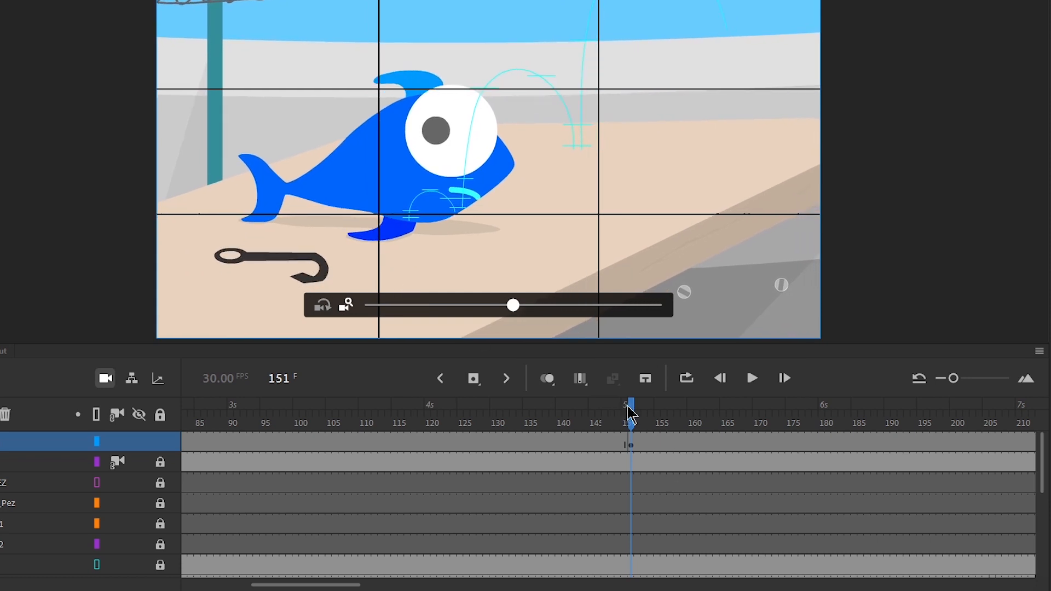
Add camera keyframes at frames 229 and 247, and pan the camera up at frame 247 to centre the jumping fish
{"action": "left_click_drag", "start_coordinate": [631, 415], "coordinate": [803, 423]}
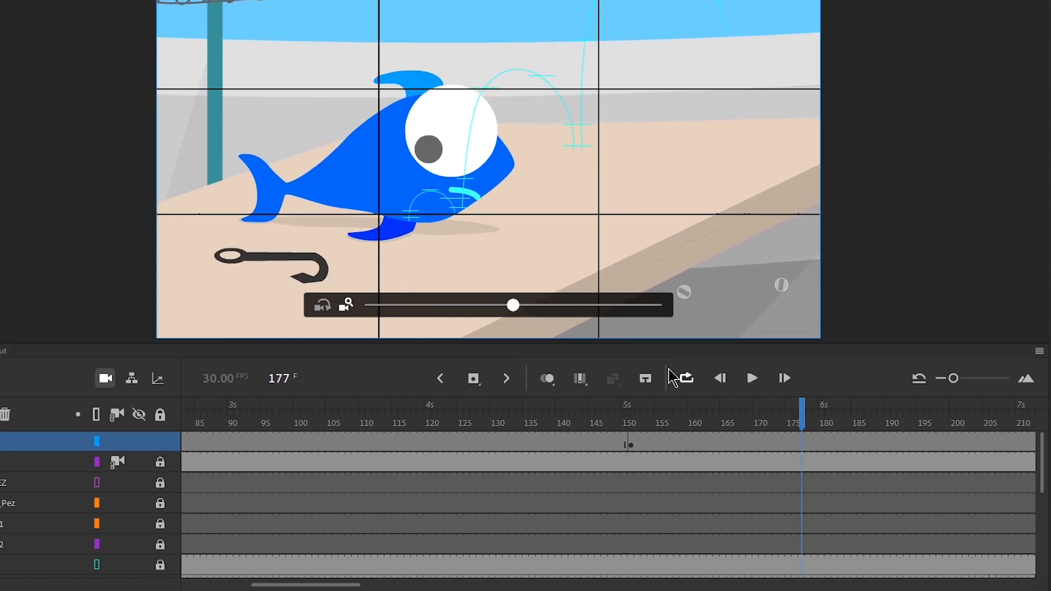
{"action": "left_click", "coordinate": [646, 378]}
{"action": "left_click_drag", "start_coordinate": [613, 413], "coordinate": [793, 419]}
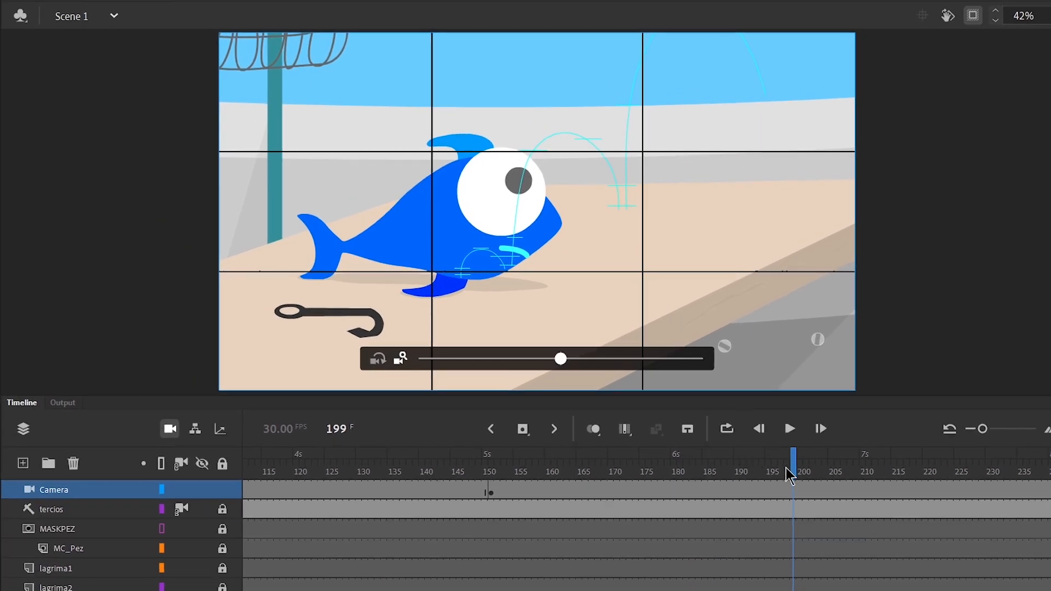
{"action": "left_click_drag", "start_coordinate": [799, 475], "coordinate": [950, 475]}
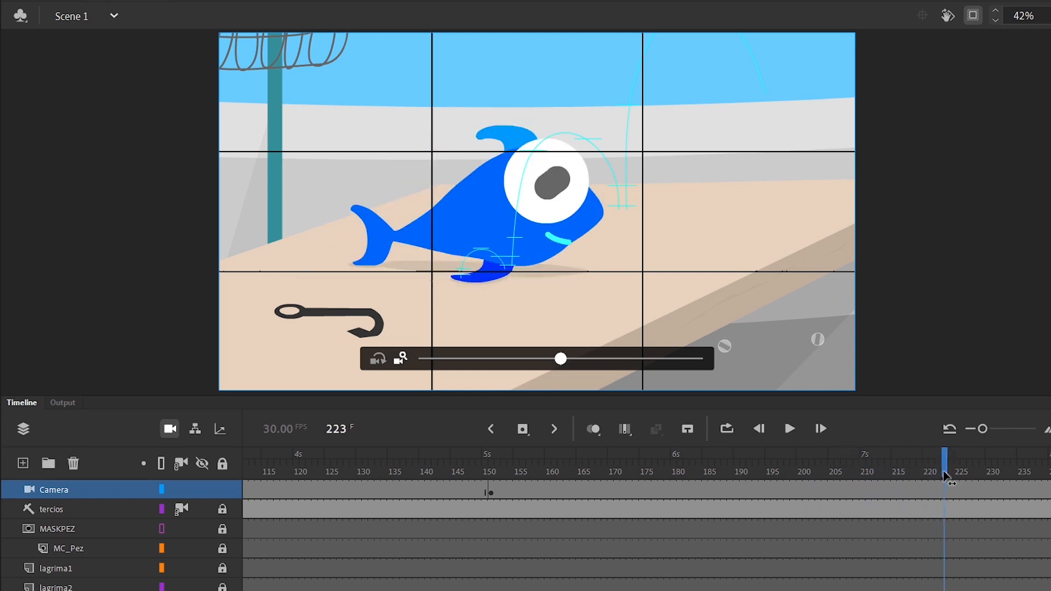
{"action": "left_click", "coordinate": [687, 429]}
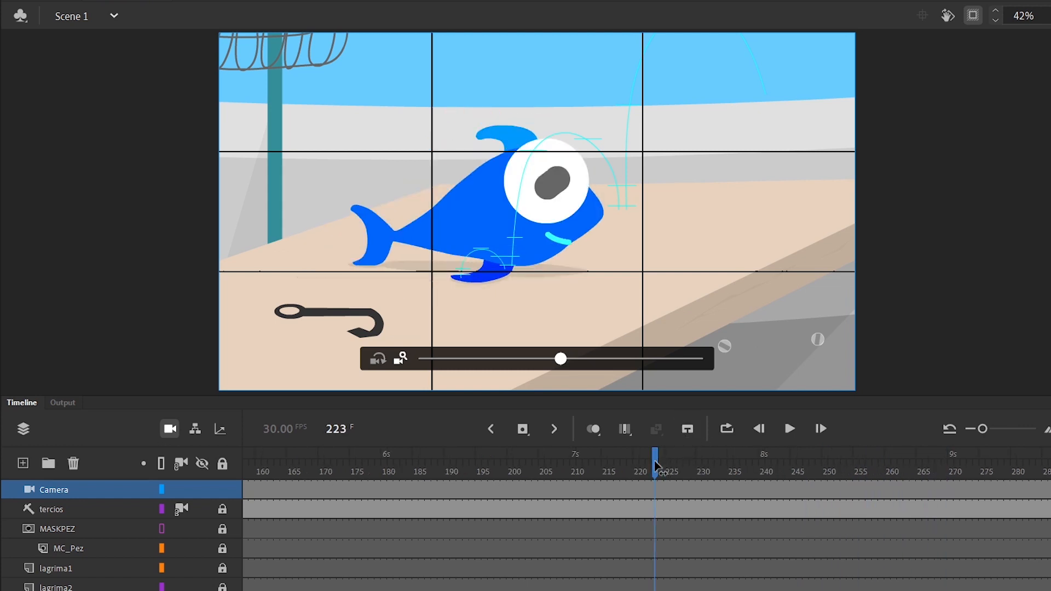
{"action": "key", "text": "F6"}
{"action": "left_click_drag", "start_coordinate": [657, 466], "coordinate": [799, 485]}
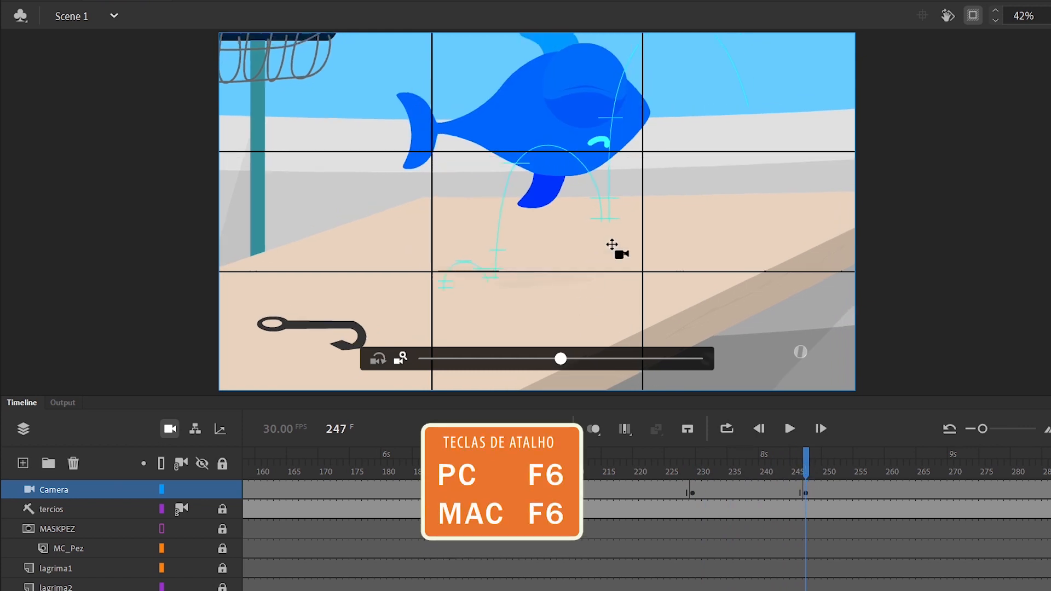
{"action": "left_click_drag", "start_coordinate": [609, 242], "coordinate": [541, 240]}
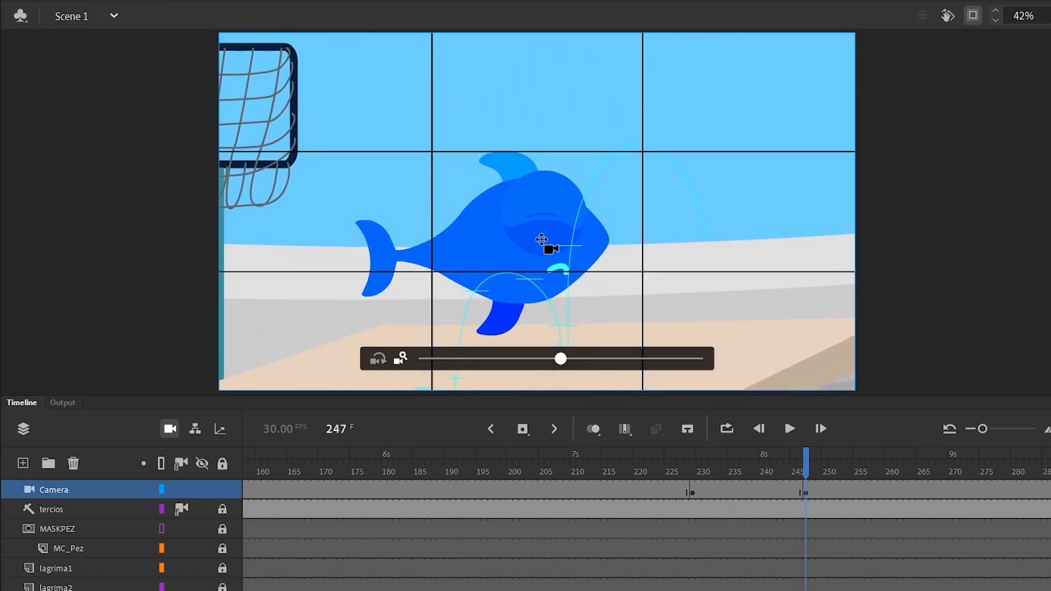
Create a classic tween on the Camera layer between the keyframes at frames 229 and 247
{"action": "right_click", "coordinate": [742, 492]}
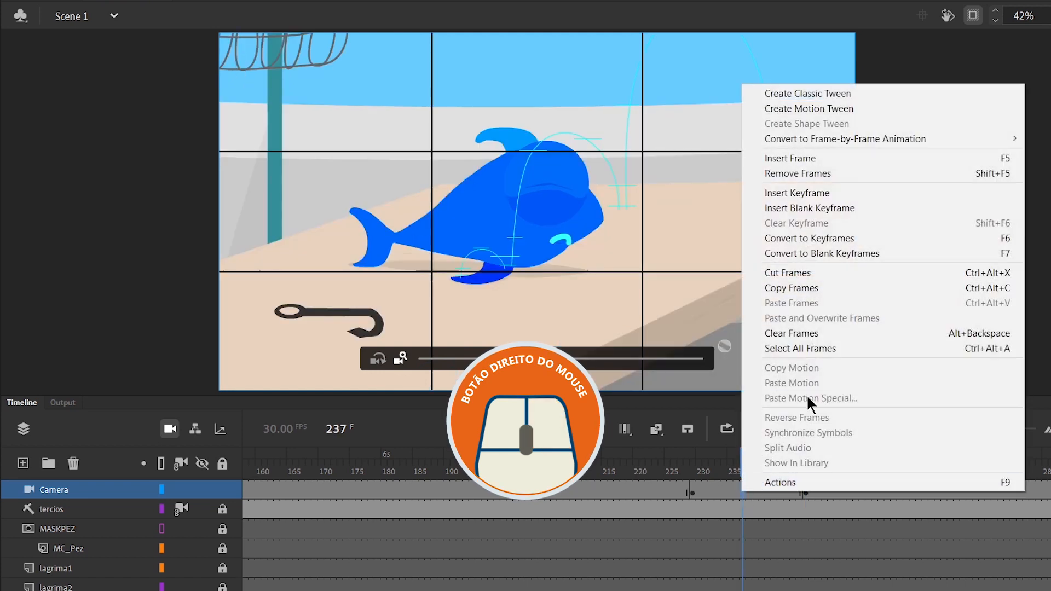
{"action": "left_click", "coordinate": [821, 94]}
{"action": "left_click", "coordinate": [693, 465]}
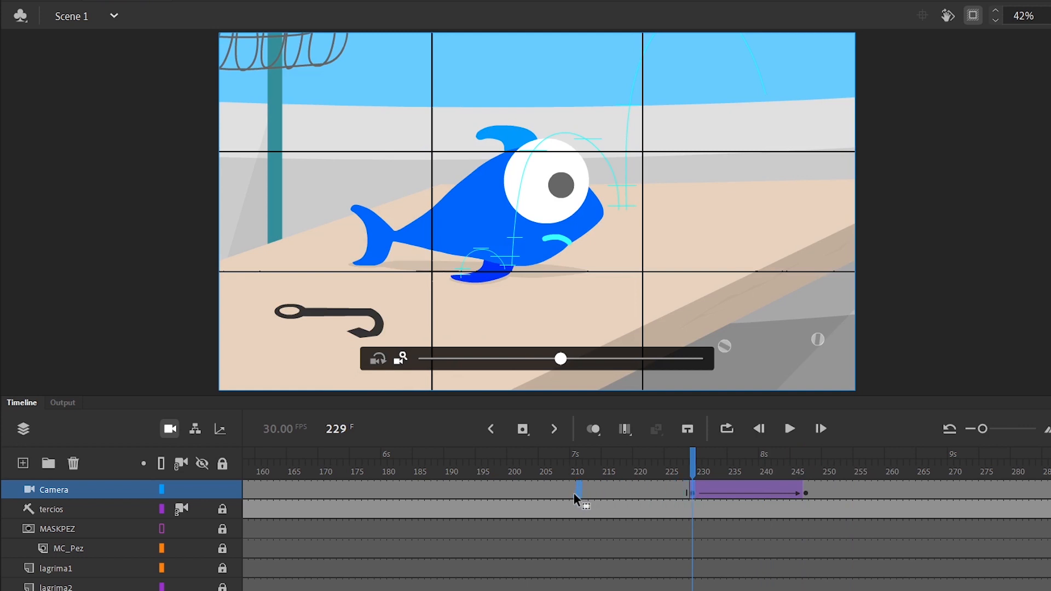
Add a camera keyframe at frame 313, before the fish's final jump
{"action": "left_click_drag", "start_coordinate": [573, 493], "coordinate": [995, 468]}
{"action": "left_click", "coordinate": [689, 431]}
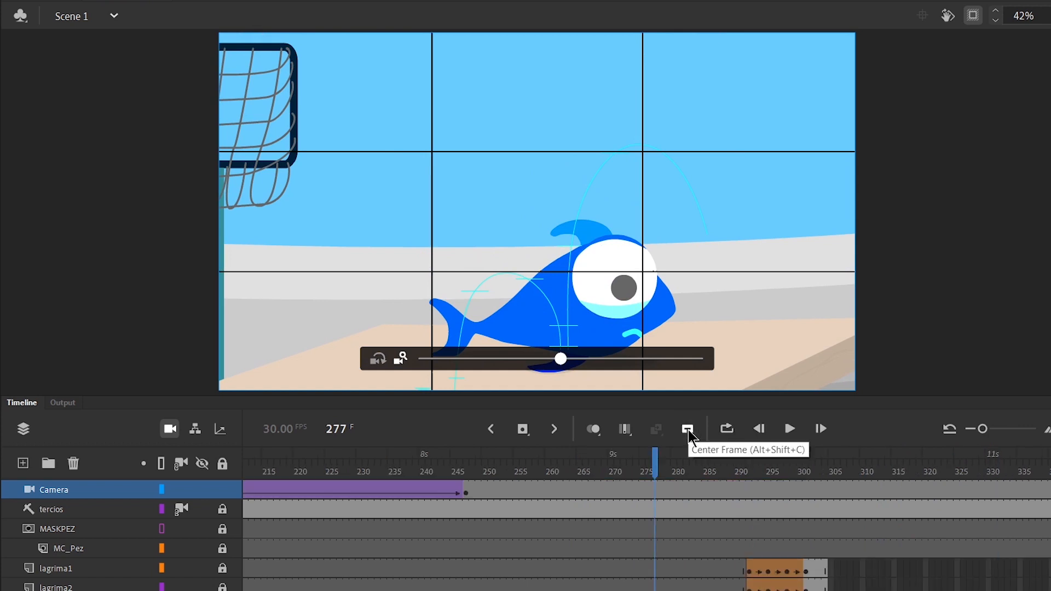
{"action": "left_click_drag", "start_coordinate": [655, 464], "coordinate": [857, 465]}
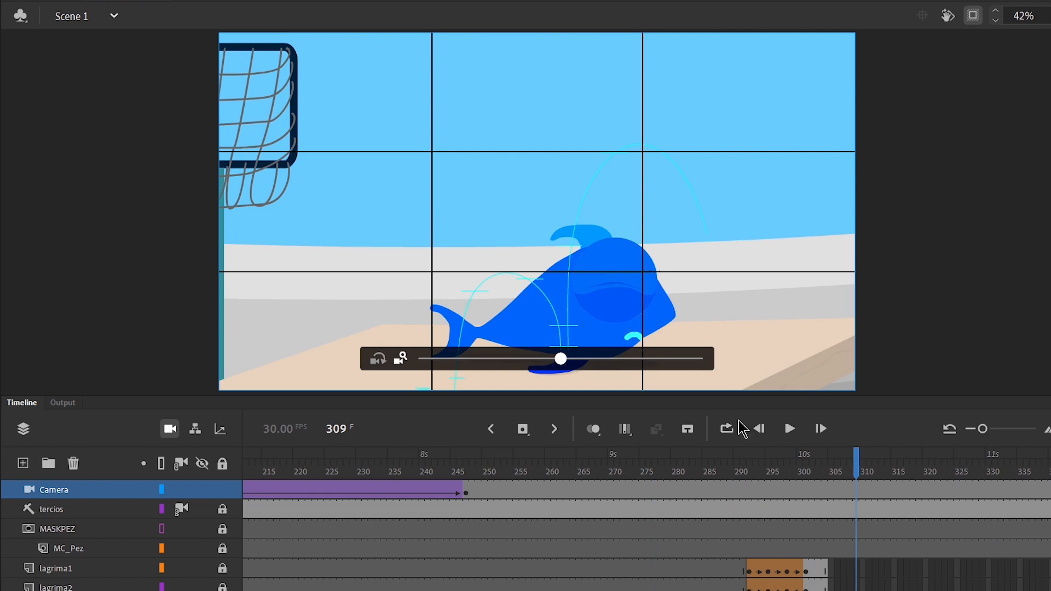
{"action": "left_click", "coordinate": [687, 432]}
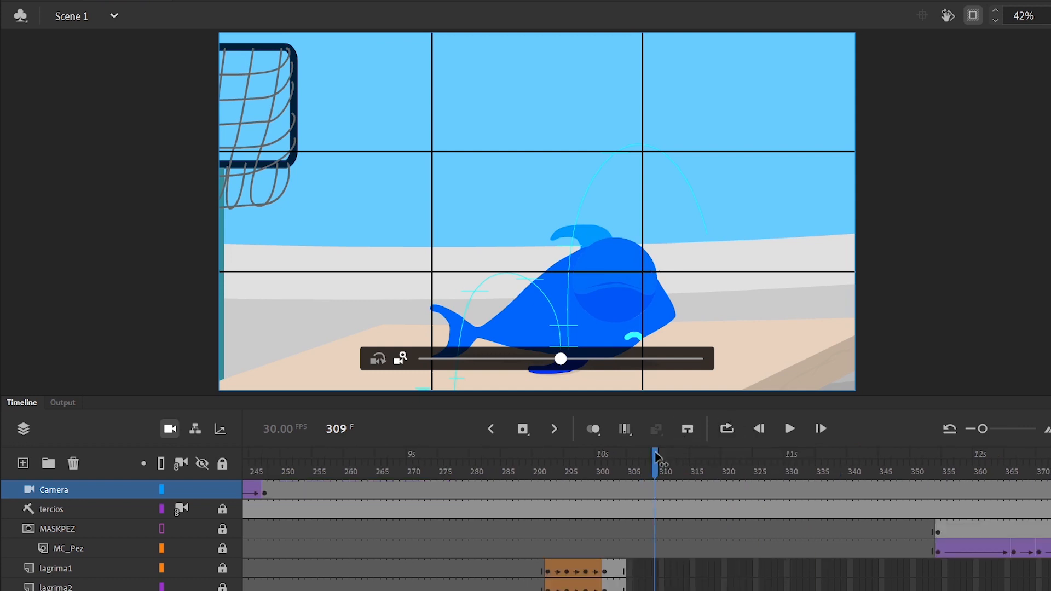
{"action": "left_click", "coordinate": [681, 469]}
{"action": "key", "text": "F6"}
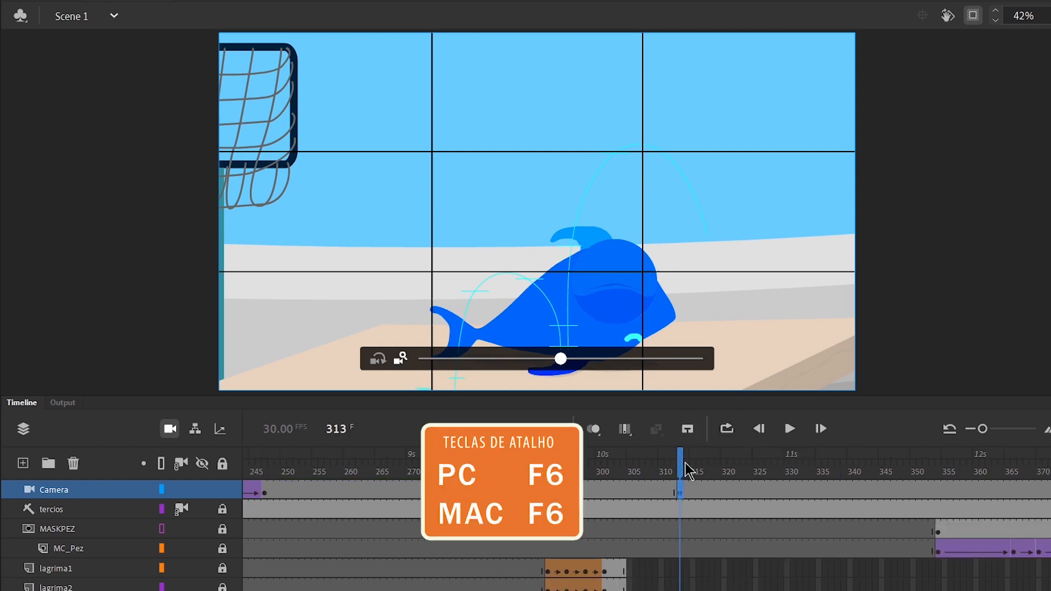
Add a camera keyframe at frame 364, then zoom in and pan so the fish's eye sits on the lower-right thirds intersection
{"action": "left_click_drag", "start_coordinate": [682, 470], "coordinate": [969, 469]}
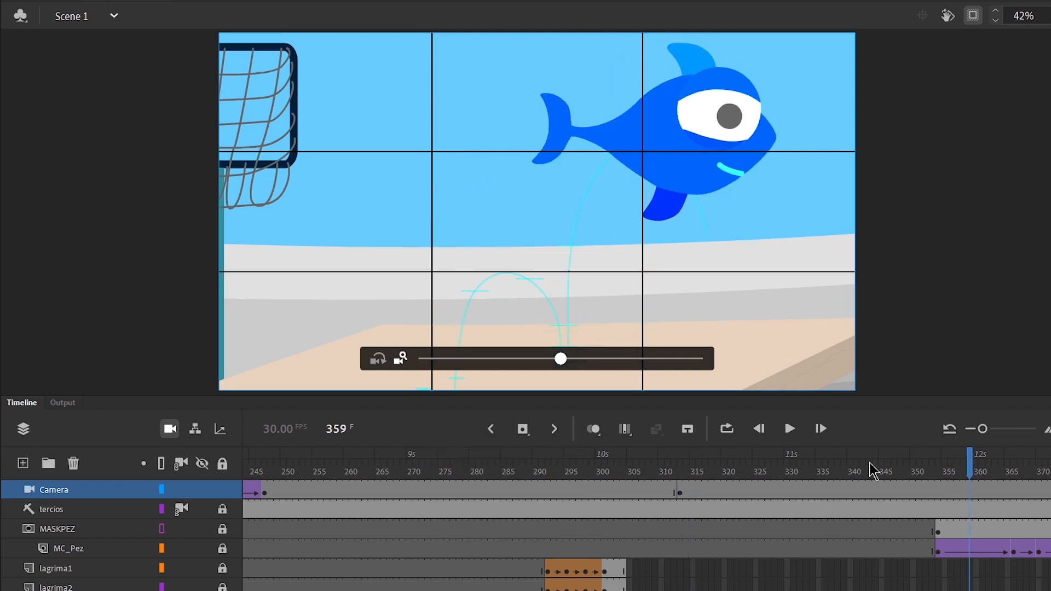
{"action": "left_click", "coordinate": [688, 429]}
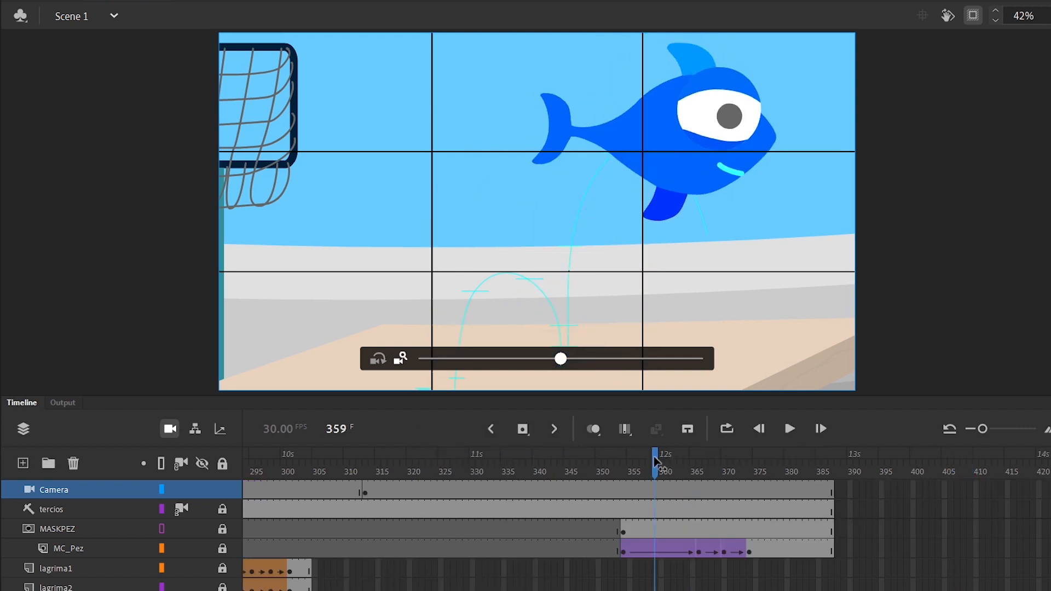
{"action": "left_click", "coordinate": [686, 462]}
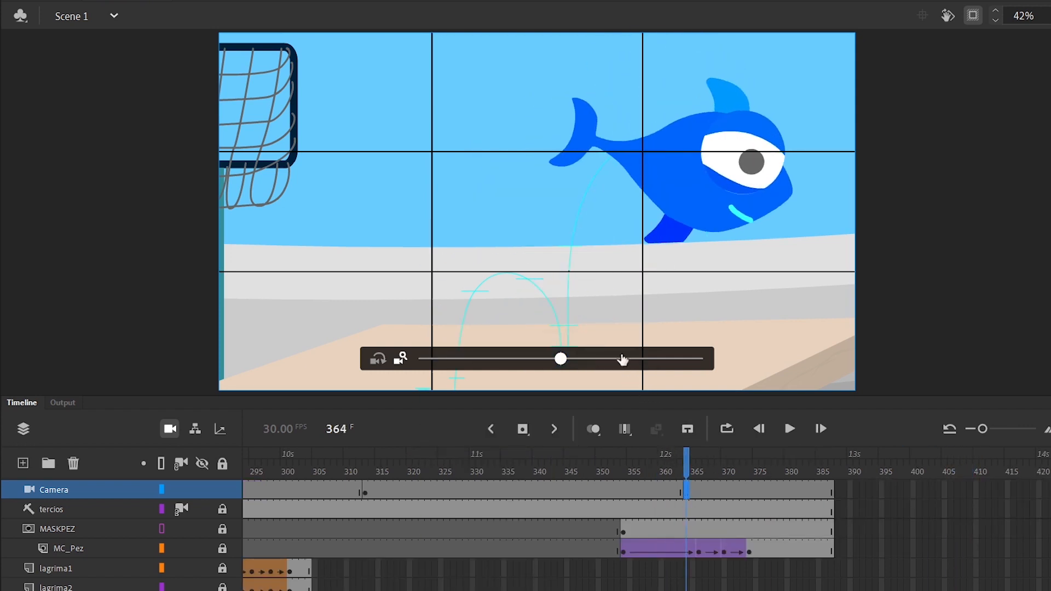
{"action": "left_click_drag", "start_coordinate": [626, 306], "coordinate": [652, 157]}
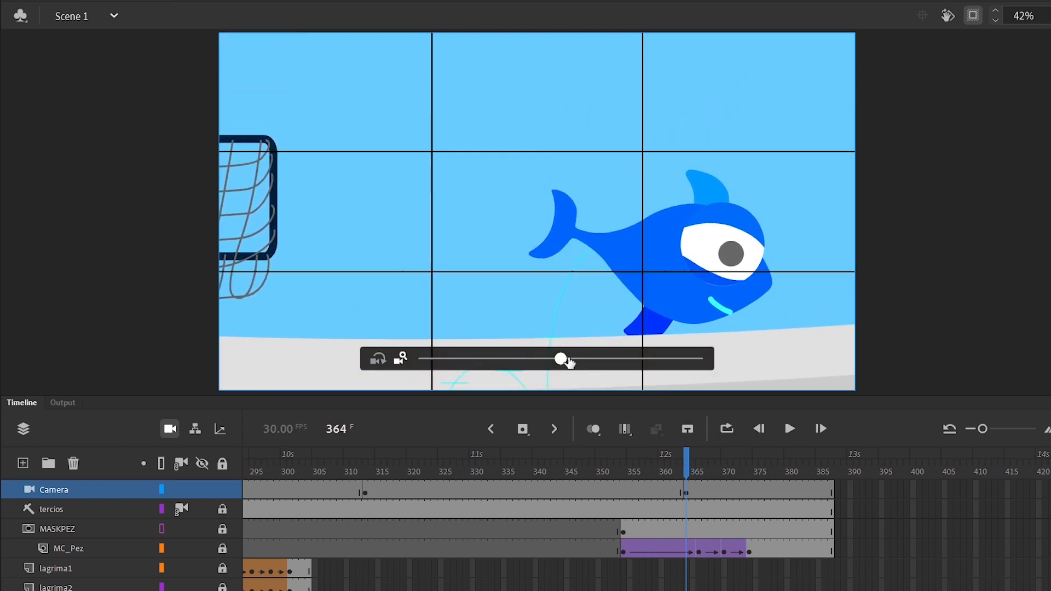
{"action": "left_click_drag", "start_coordinate": [567, 359], "coordinate": [584, 359]}
{"action": "left_click_drag", "start_coordinate": [741, 293], "coordinate": [850, 292]}
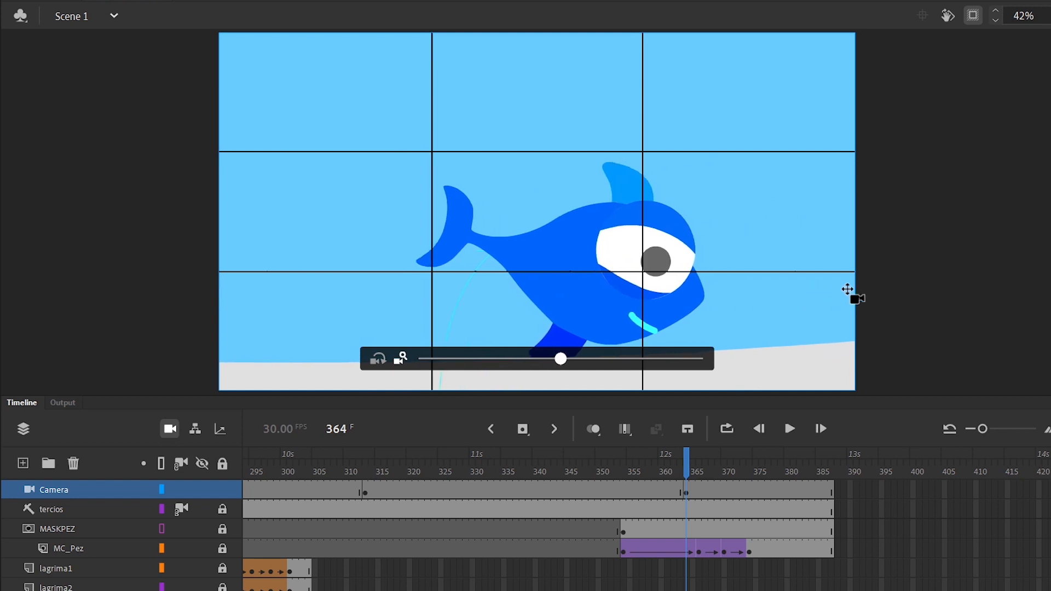
Create a classic tween on the Camera layer between the keyframes at frames 313 and 364, and preview the motion
{"action": "left_click", "coordinate": [476, 487]}
{"action": "left_click", "coordinate": [649, 428]}
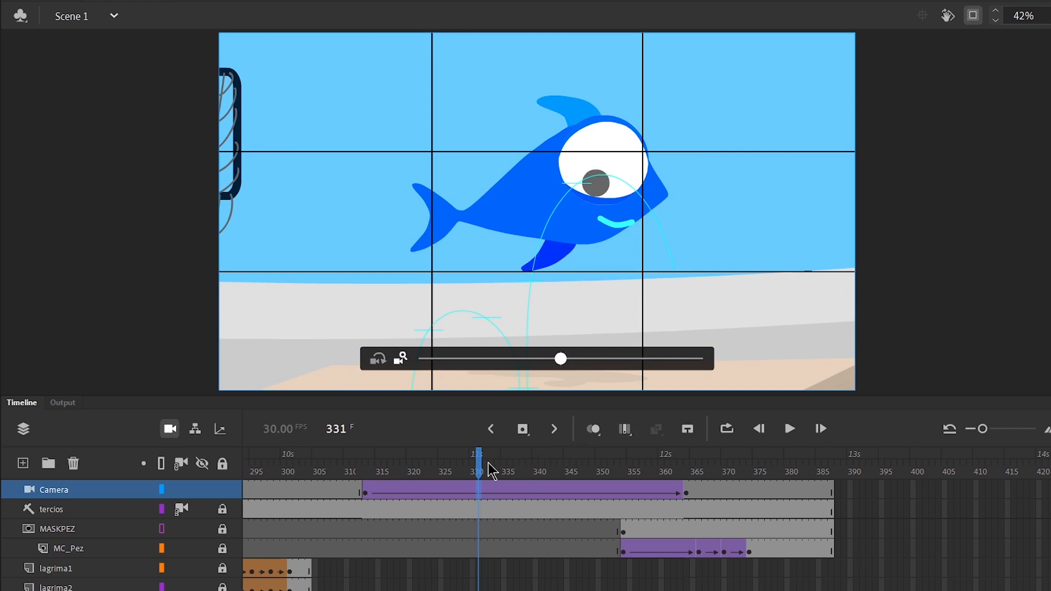
{"action": "left_click_drag", "start_coordinate": [485, 471], "coordinate": [744, 489]}
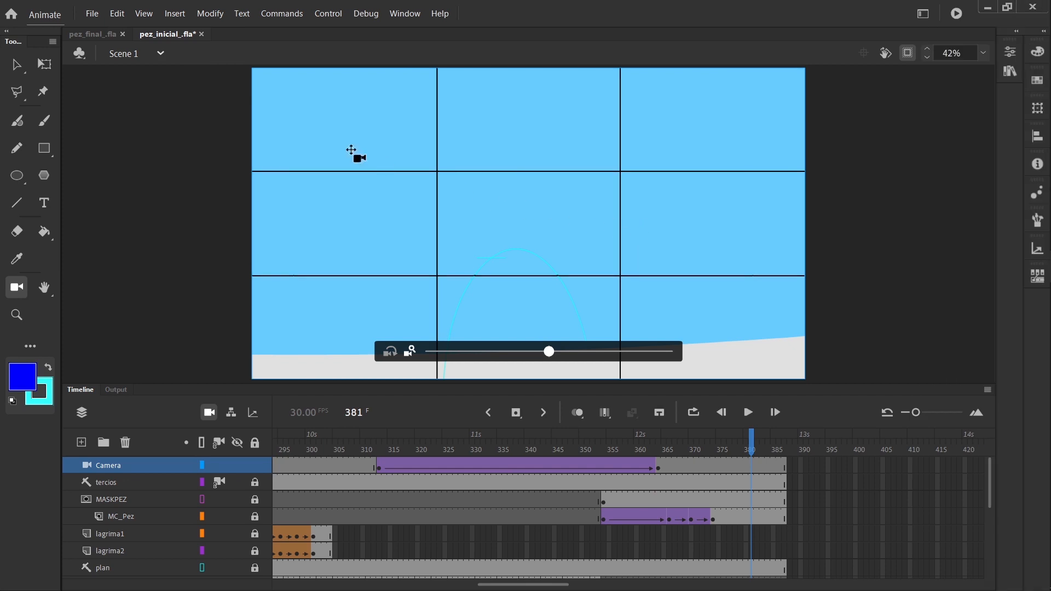
Save a copy of the document as pez_inicial_vertical_tikTok_instagram.fla in the exercicio6 folder
{"action": "left_click", "coordinate": [96, 15]}
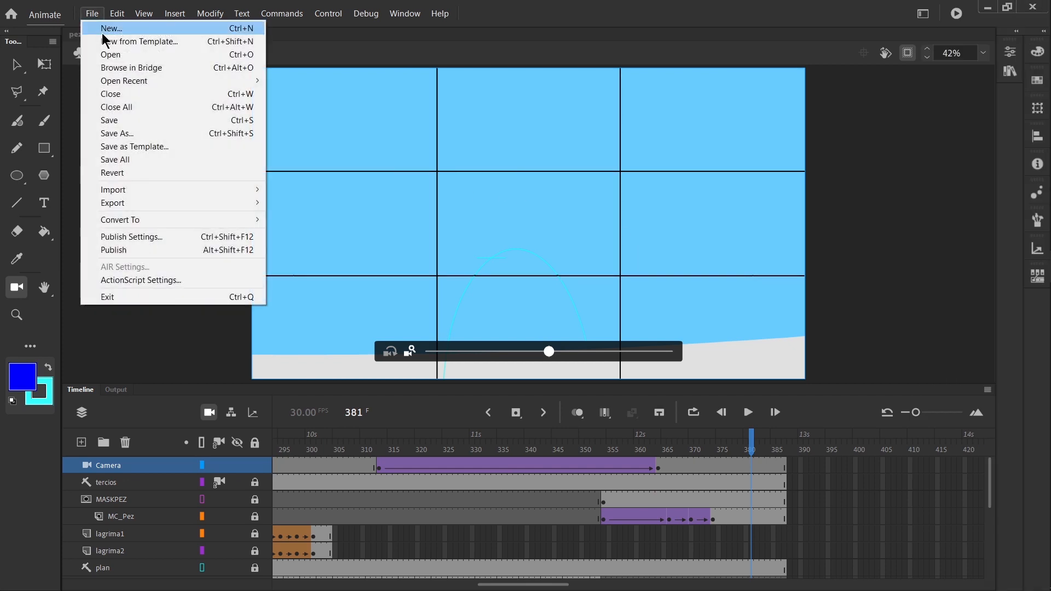
{"action": "left_click", "coordinate": [137, 134]}
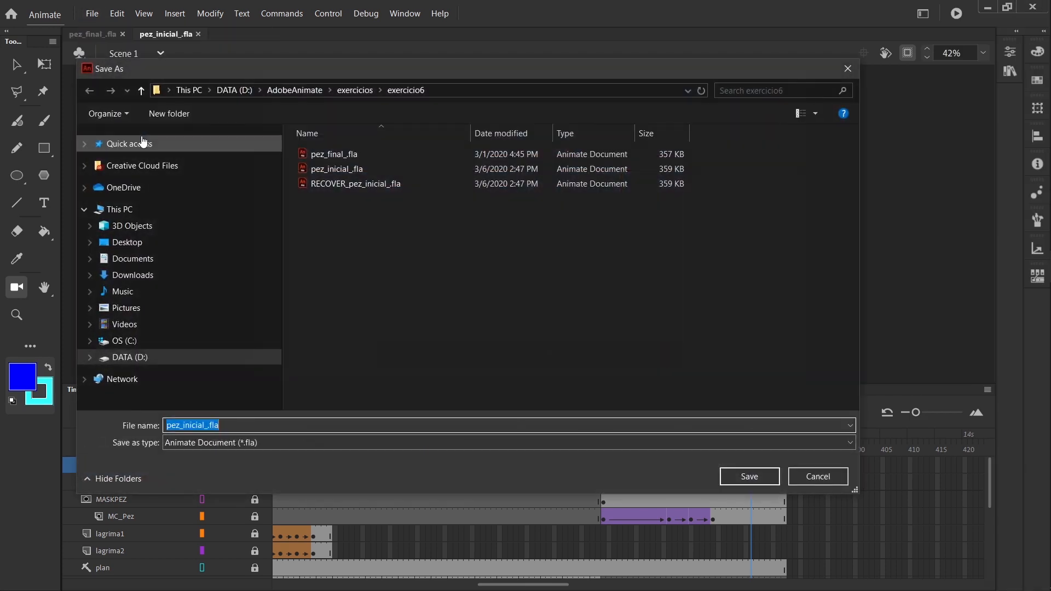
{"action": "left_click", "coordinate": [208, 426]}
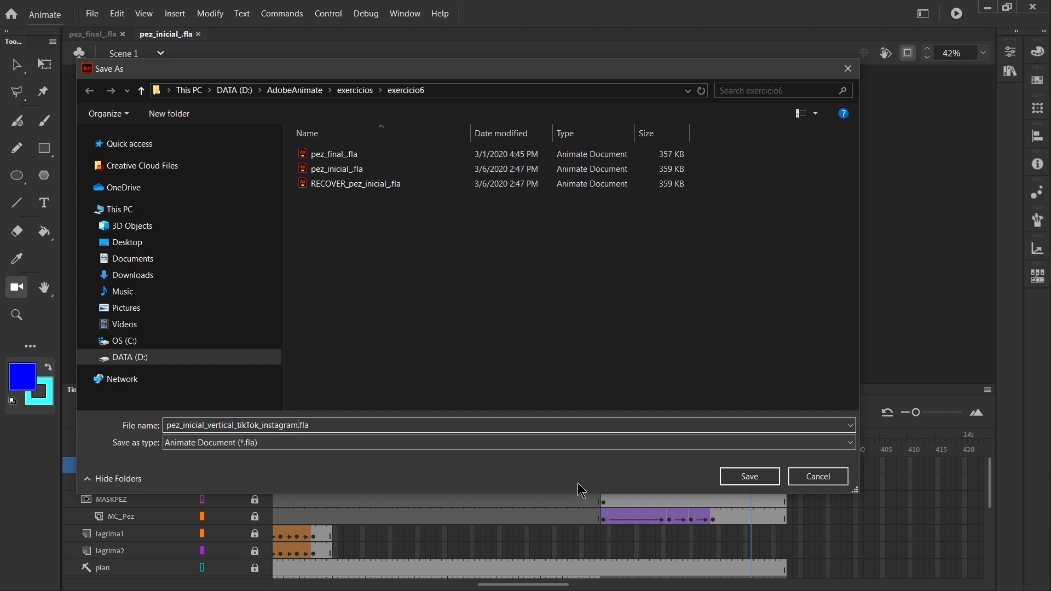
{"action": "left_click", "coordinate": [730, 484]}
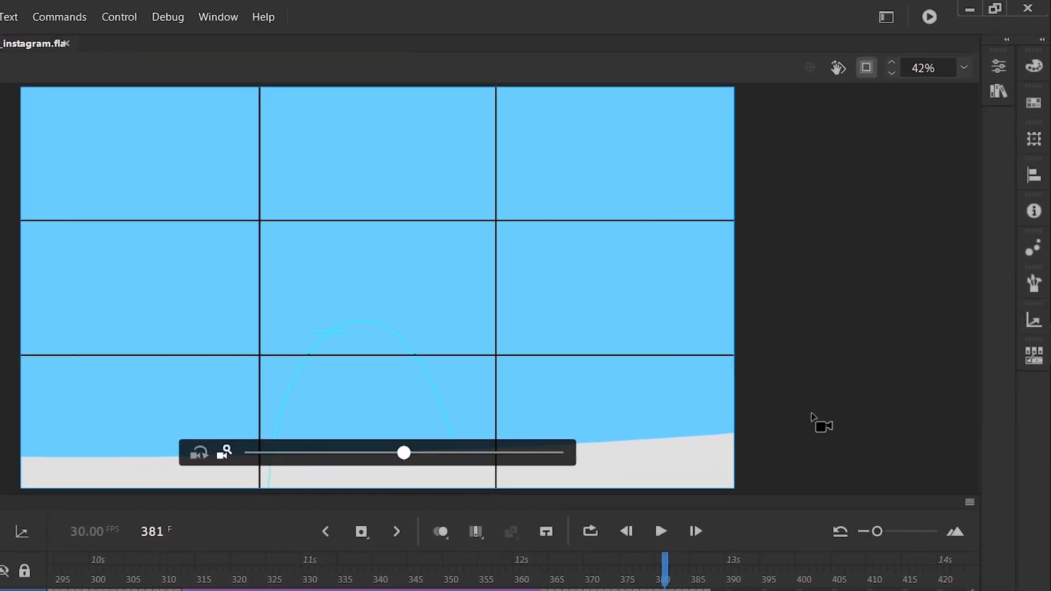
Change the document's stage size to 1080 px wide by 1920 px high, with the anchor at the centre
{"action": "left_click", "coordinate": [997, 65]}
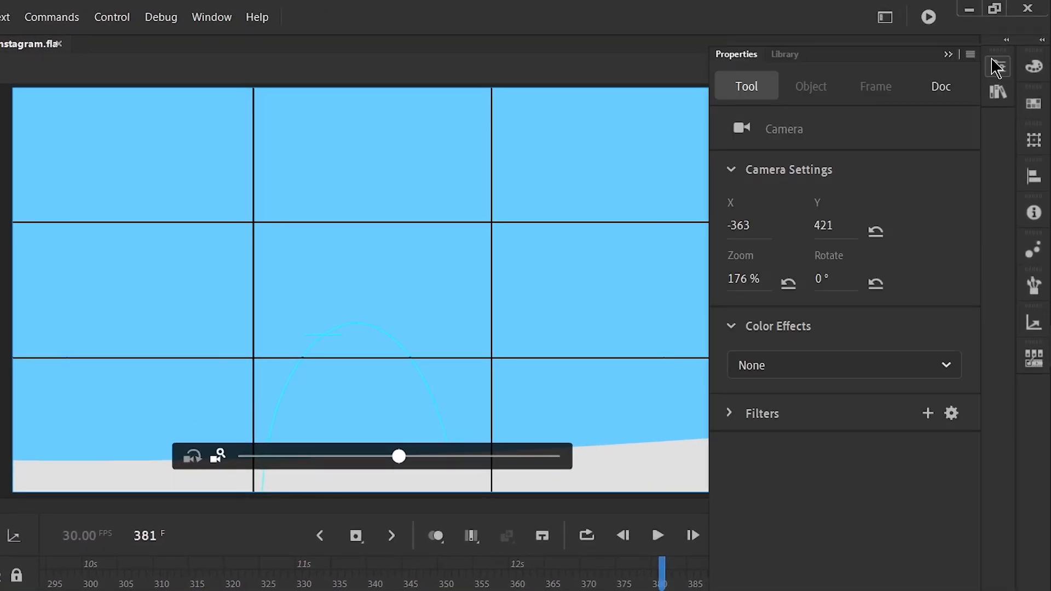
{"action": "left_click", "coordinate": [953, 97]}
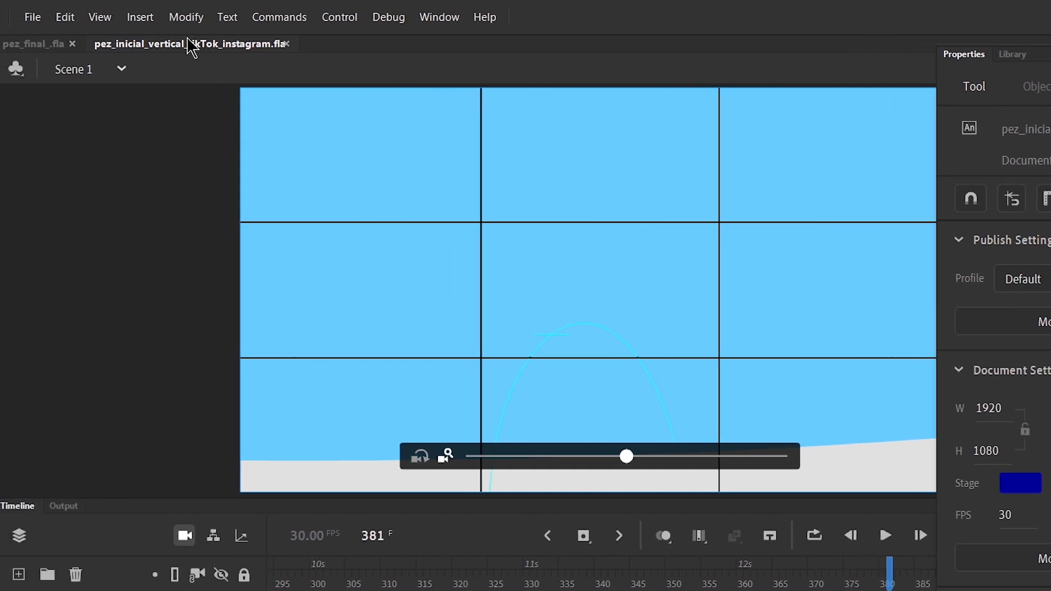
{"action": "left_click", "coordinate": [195, 20]}
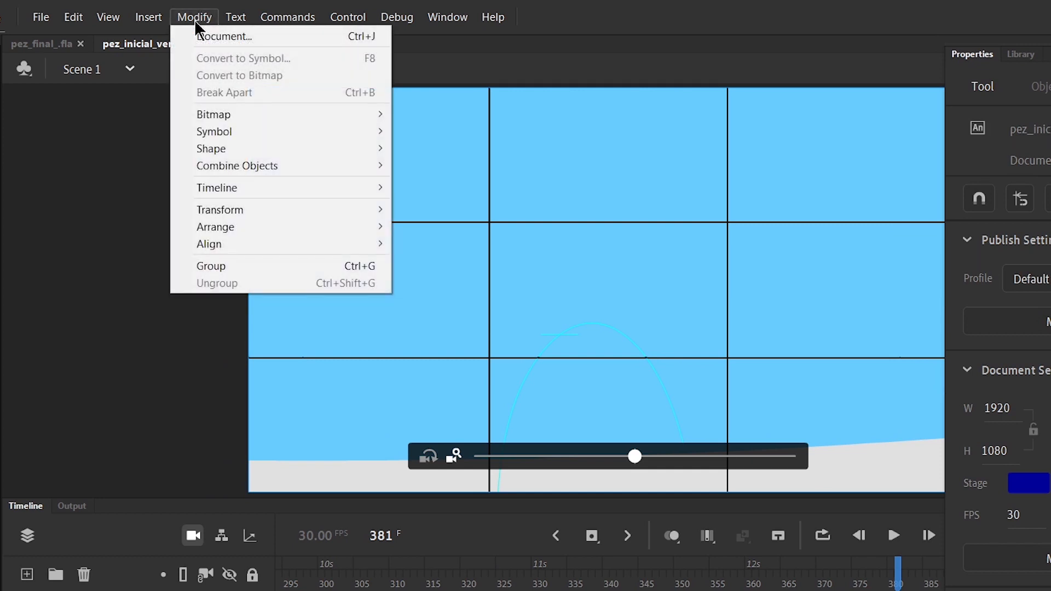
{"action": "left_click", "coordinate": [332, 34]}
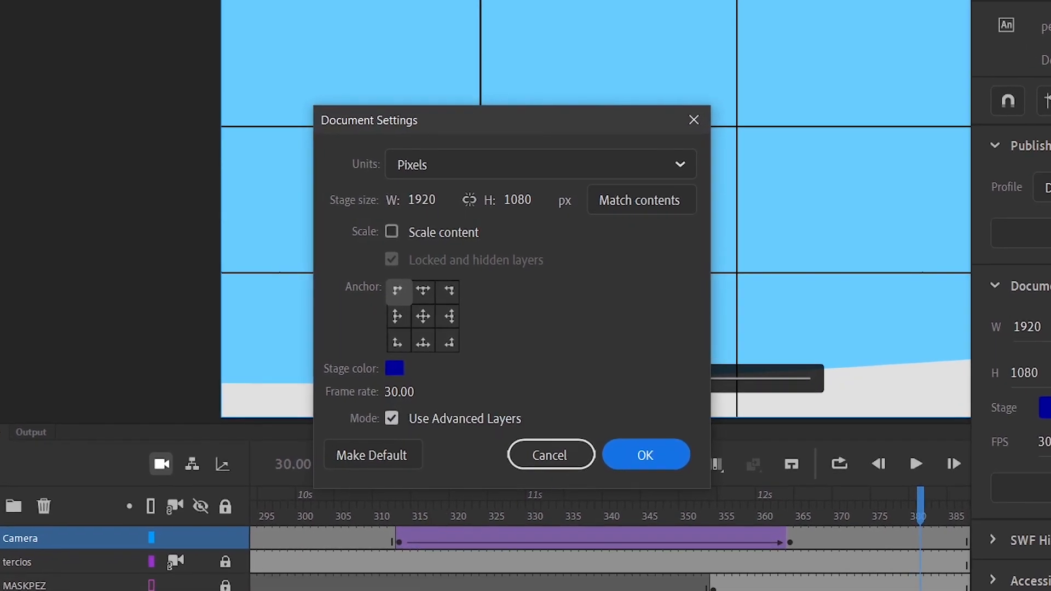
{"action": "left_click", "coordinate": [418, 318]}
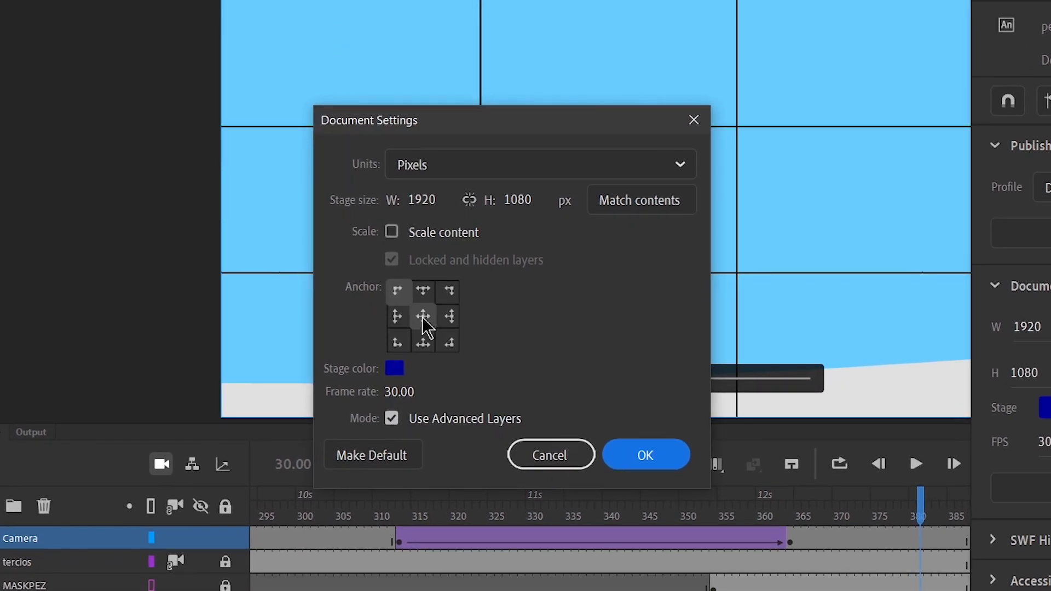
{"action": "left_click", "coordinate": [422, 210]}
{"action": "type", "text": "10"}
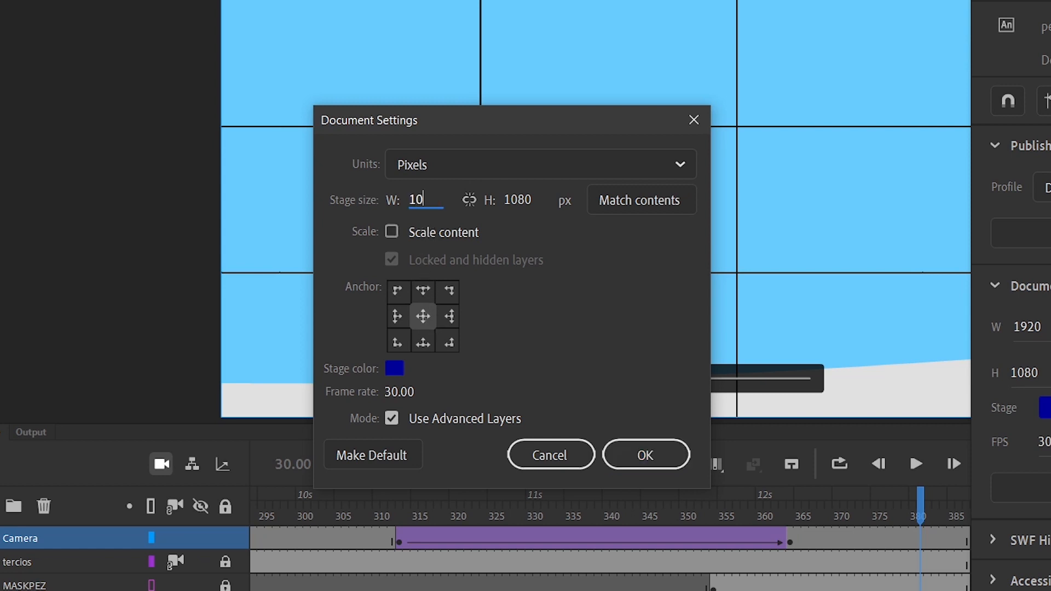
{"action": "key", "text": "Tab"}
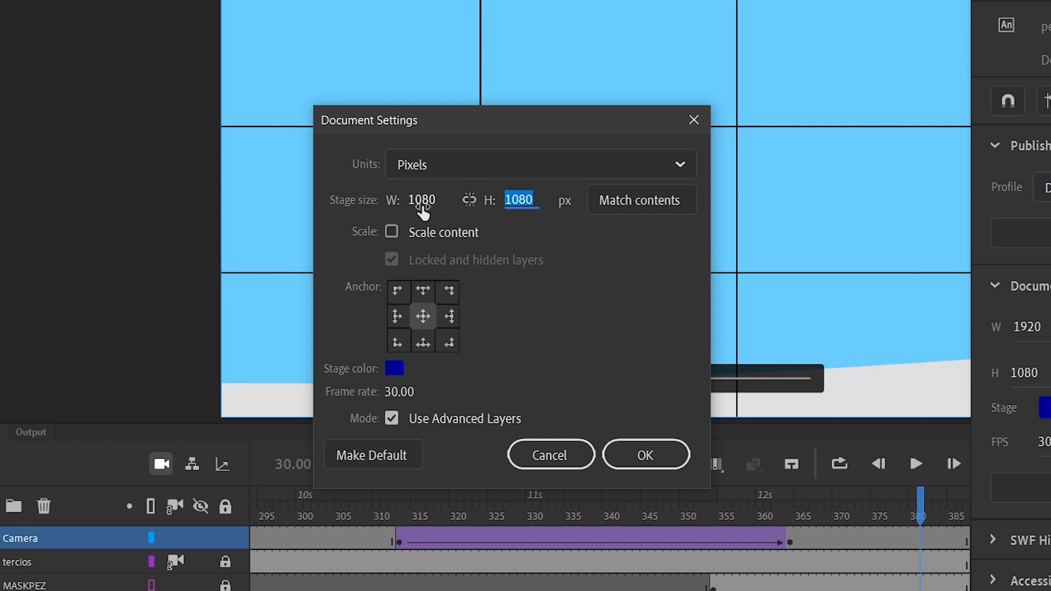
{"action": "type", "text": "1"}
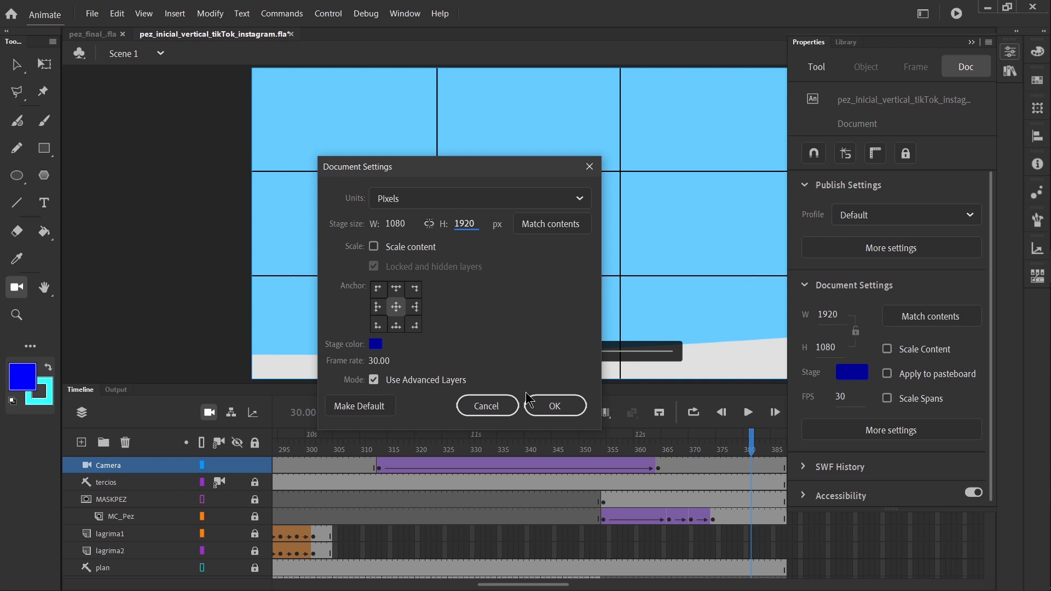
{"action": "left_click", "coordinate": [554, 406]}
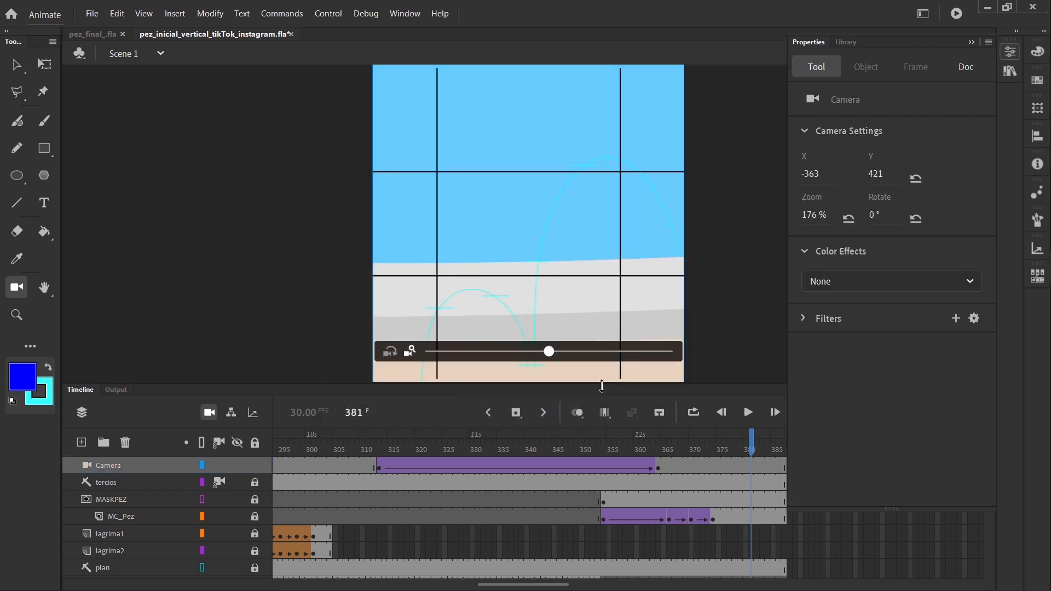
Unlock the tercios layer and transform its thirds grid to fill the vertical stage exactly
{"action": "left_click", "coordinate": [970, 43]}
{"action": "left_click", "coordinate": [983, 55]}
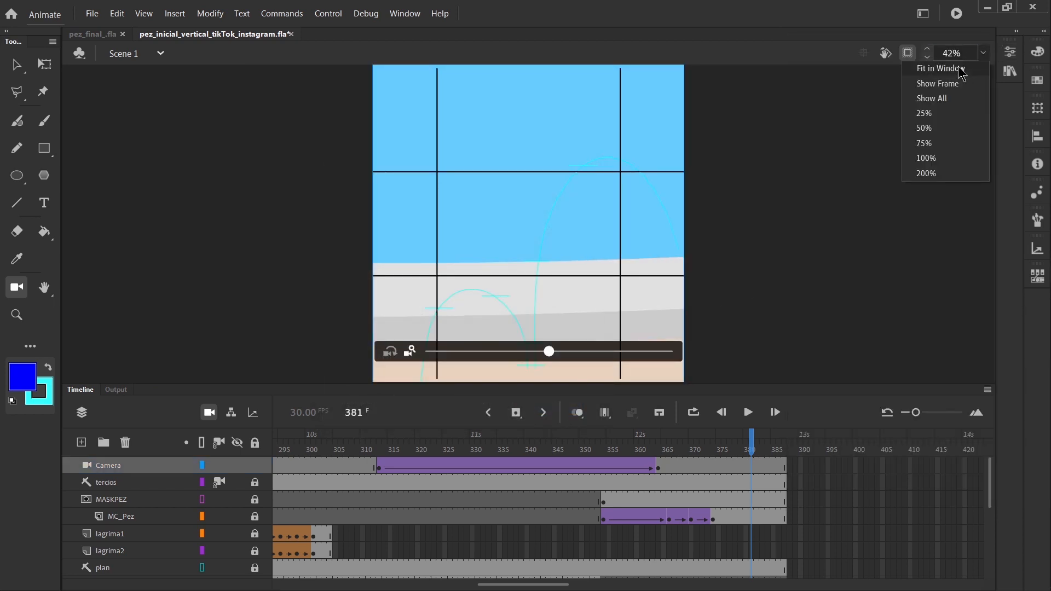
{"action": "left_click", "coordinate": [962, 69]}
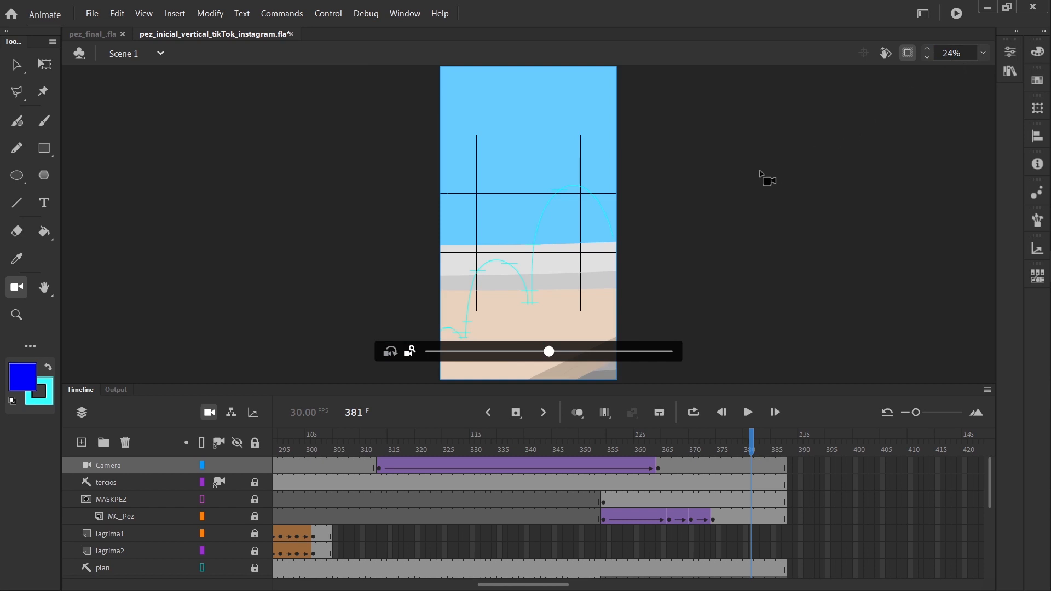
{"action": "left_click", "coordinate": [177, 487]}
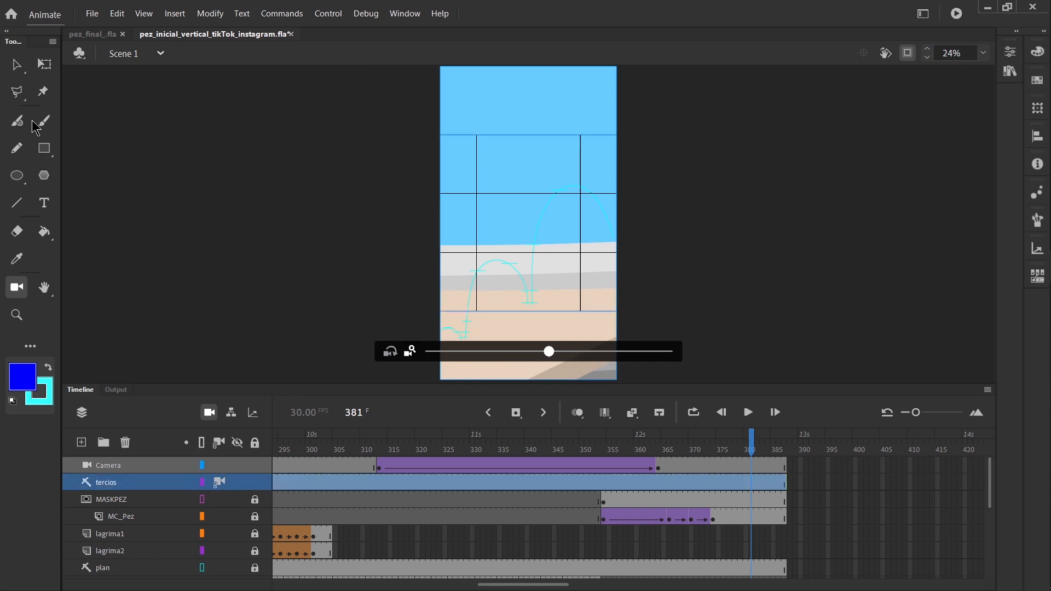
{"action": "left_click", "coordinate": [46, 60]}
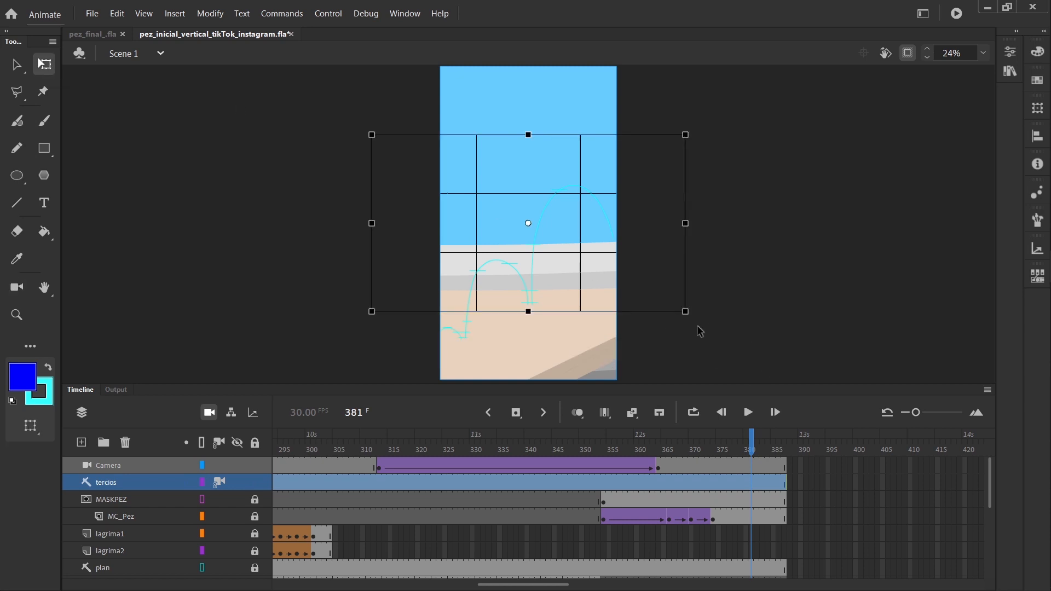
{"action": "left_click_drag", "start_coordinate": [700, 332], "coordinate": [643, 116]}
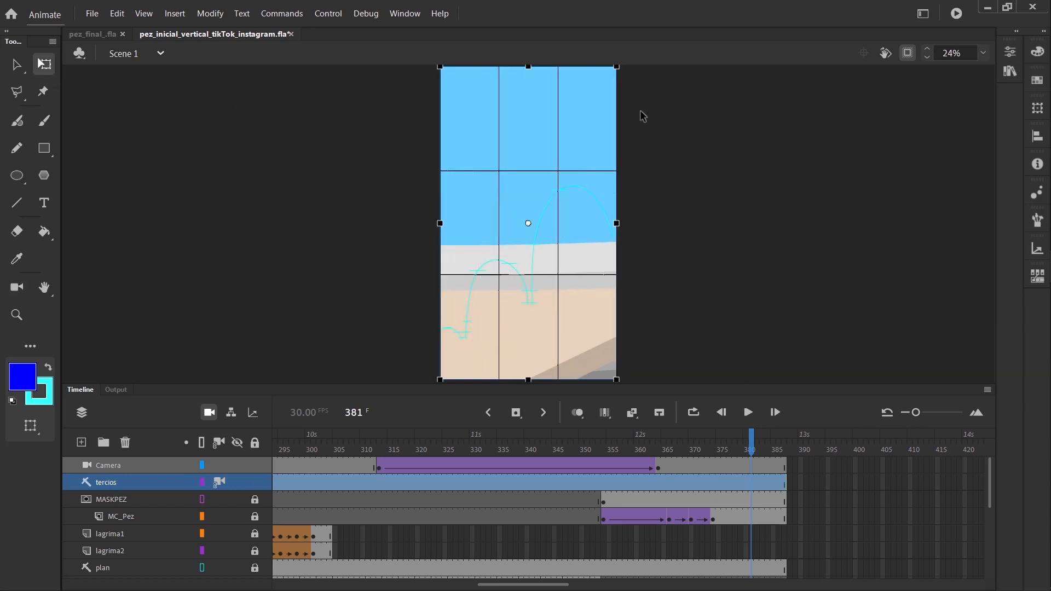
{"action": "left_click", "coordinate": [341, 324]}
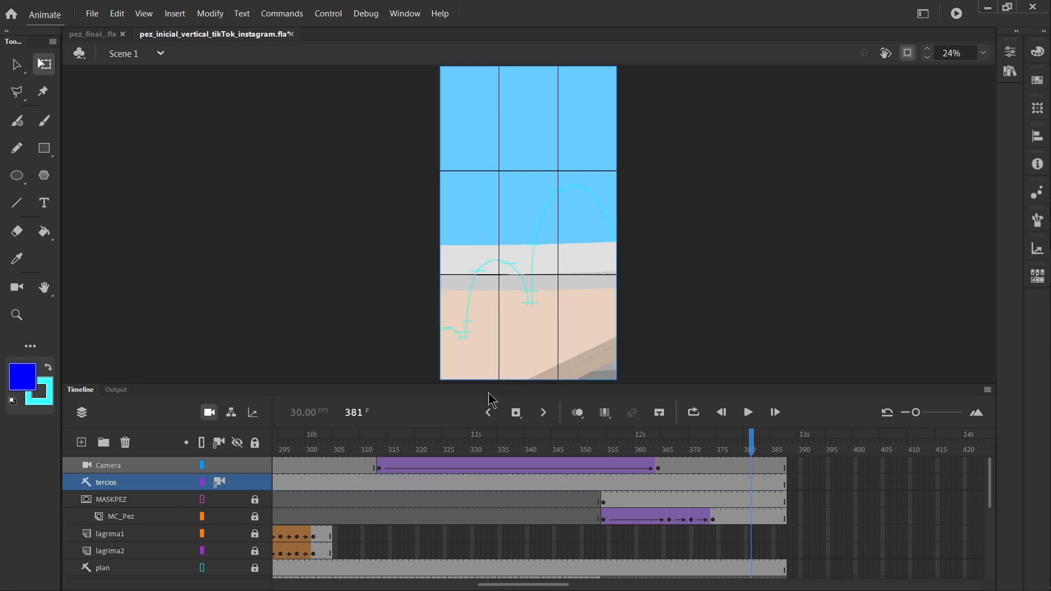
Delete the existing Camera layer together with its keyframes and tweens
{"action": "left_click_drag", "start_coordinate": [757, 454], "coordinate": [212, 450]}
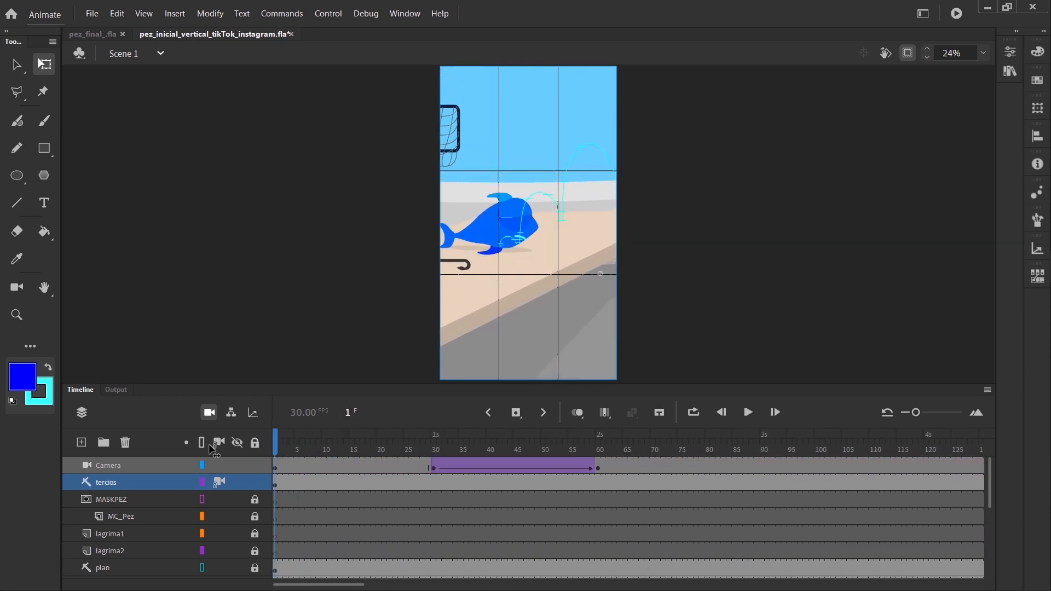
{"action": "left_click", "coordinate": [302, 468]}
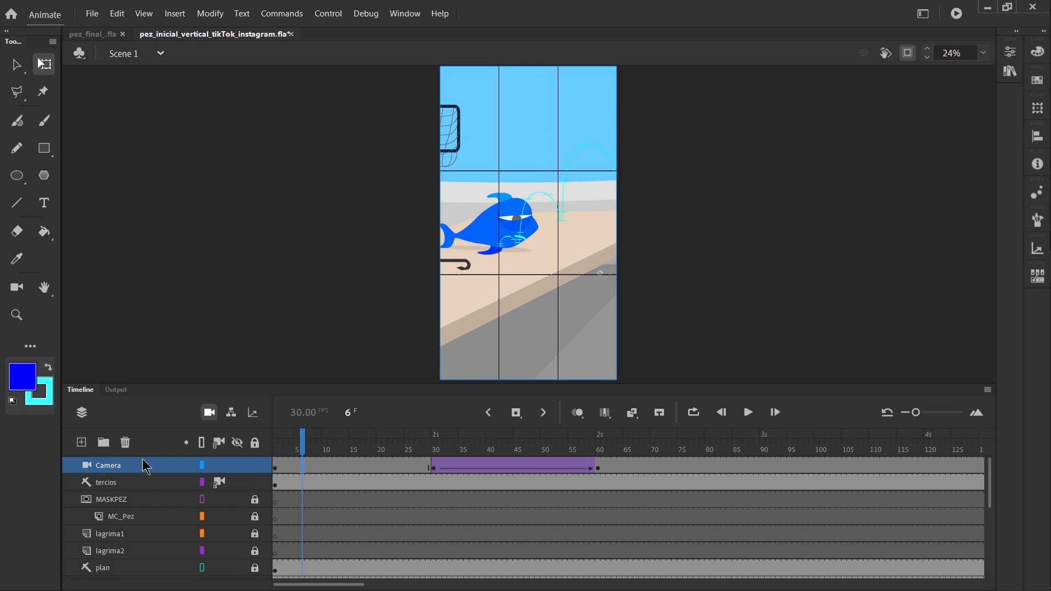
{"action": "left_click", "coordinate": [125, 443]}
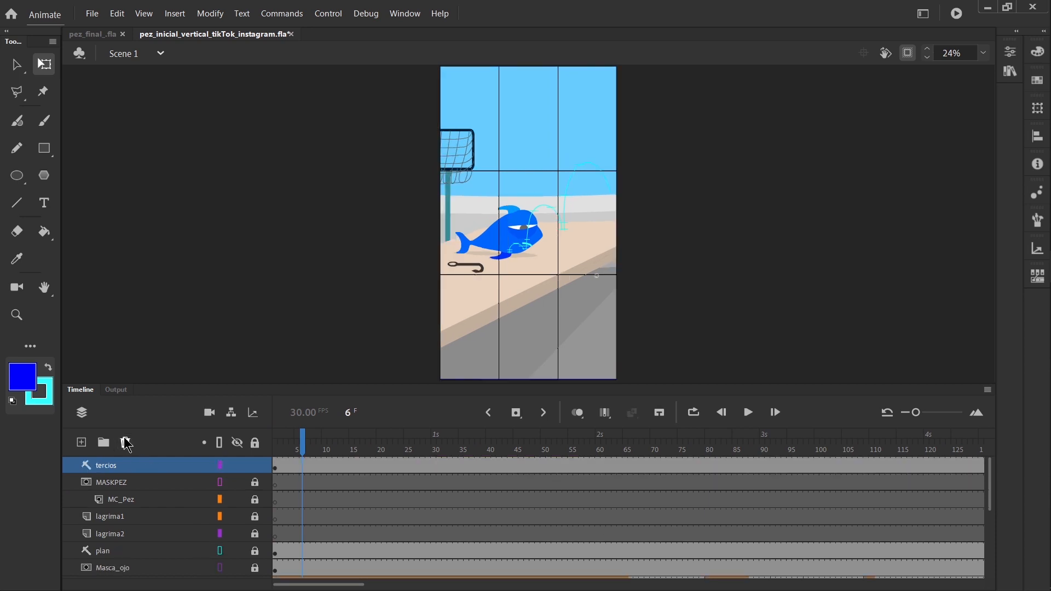
Add a new camera to the vertical document, then zoom it in slightly and pan to reframe the fish
{"action": "left_click", "coordinate": [208, 415]}
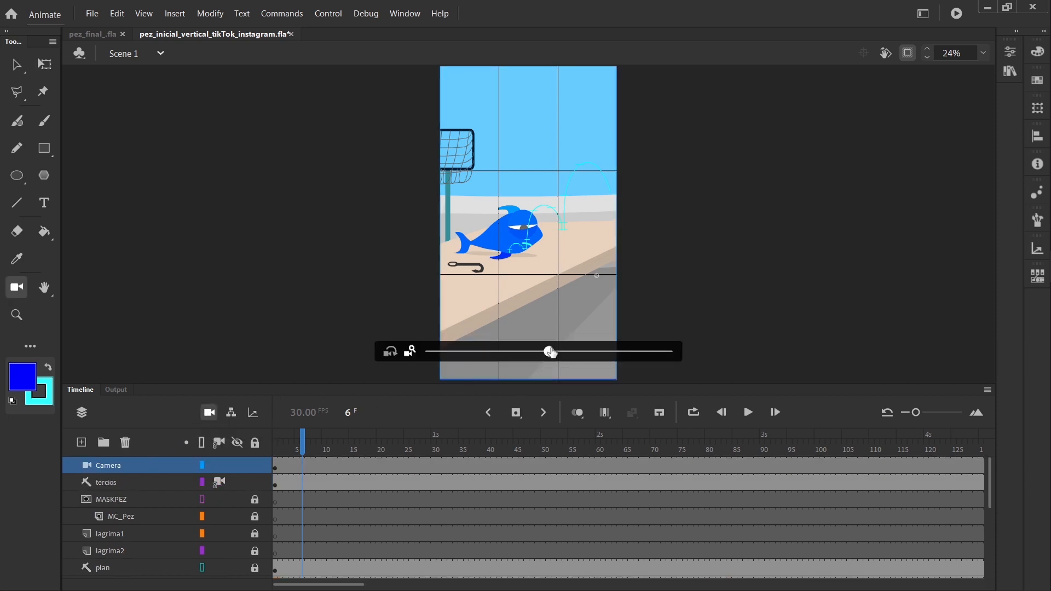
{"action": "left_click_drag", "start_coordinate": [551, 352], "coordinate": [578, 352]}
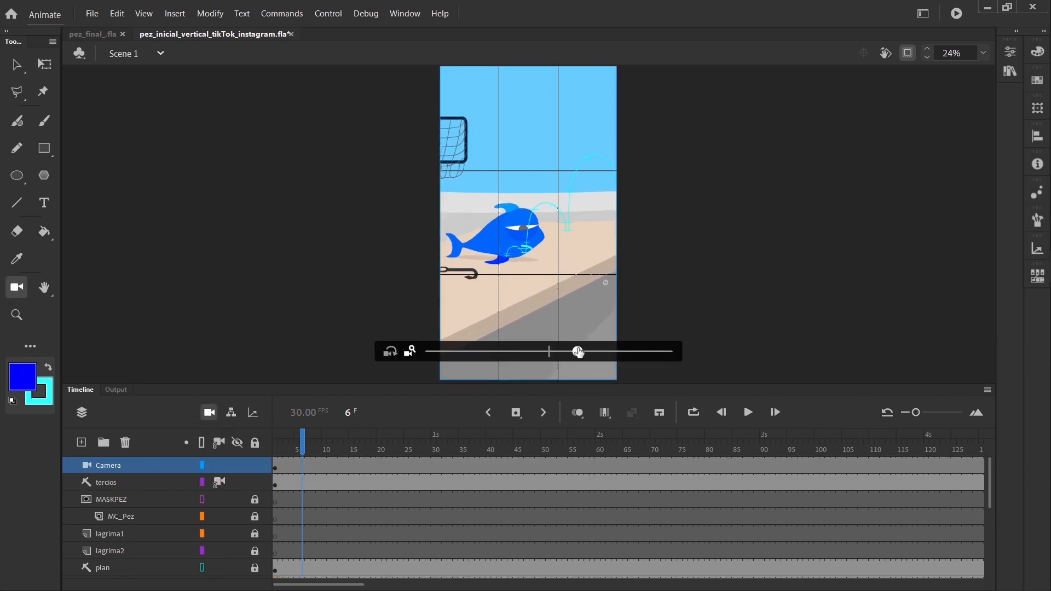
{"action": "left_click_drag", "start_coordinate": [556, 317], "coordinate": [539, 313]}
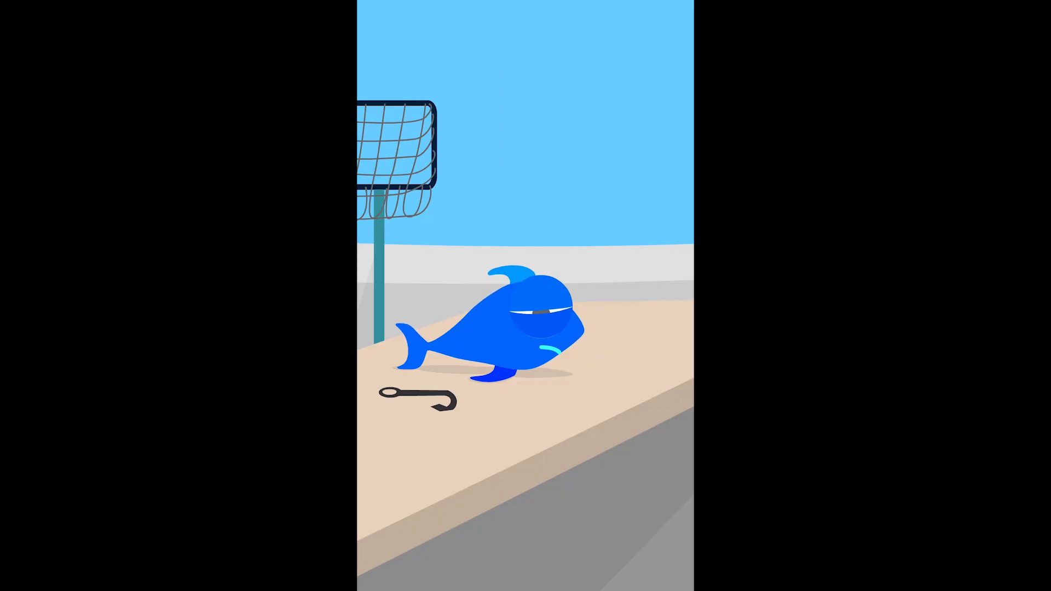